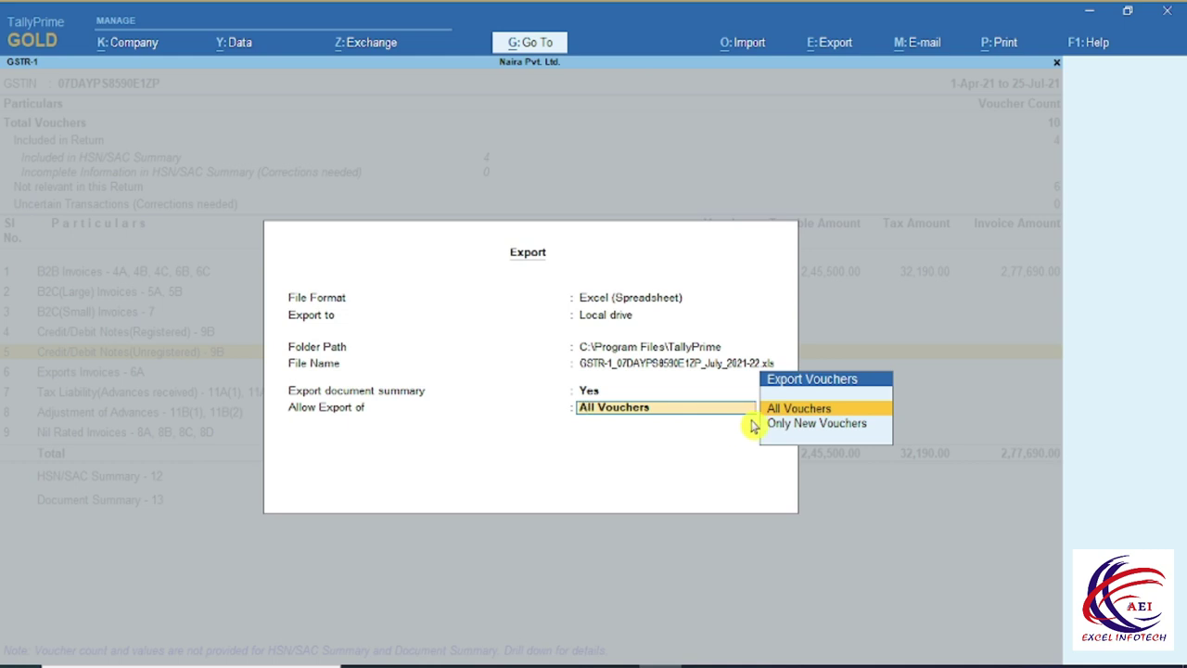
Export the GSTR-1 return as an Excel spreadsheet to the local drive, with all vouchers and the document summary included.
{"action": "left_click", "coordinate": [798, 412]}
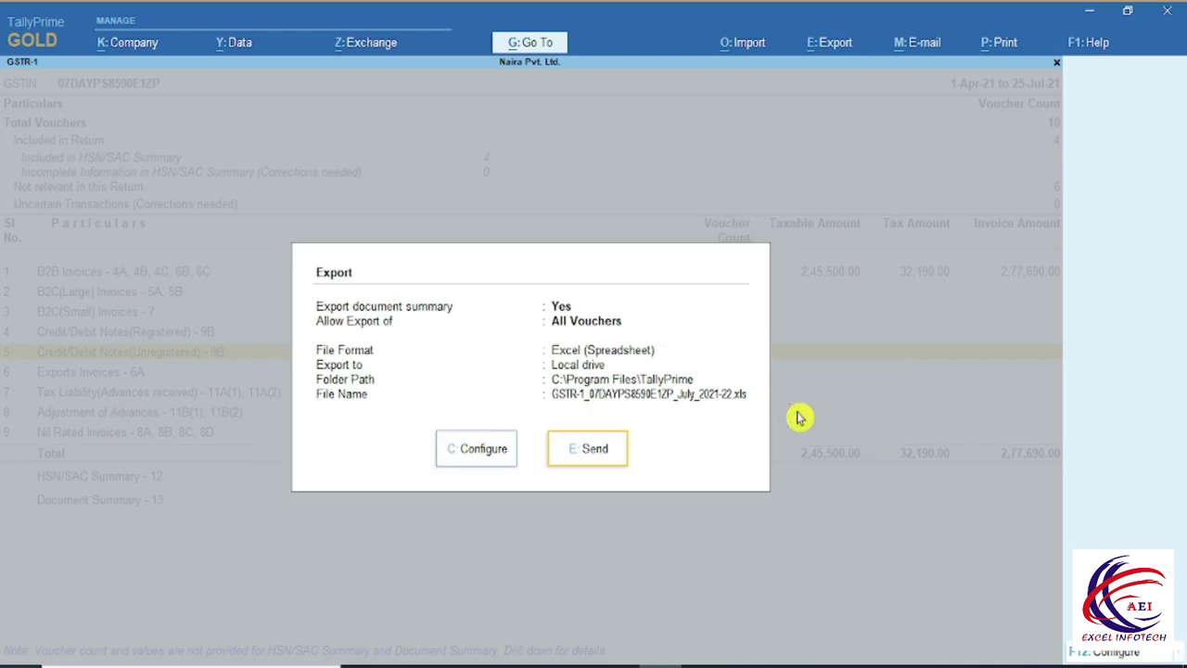
{"action": "key", "text": "ctrl"}
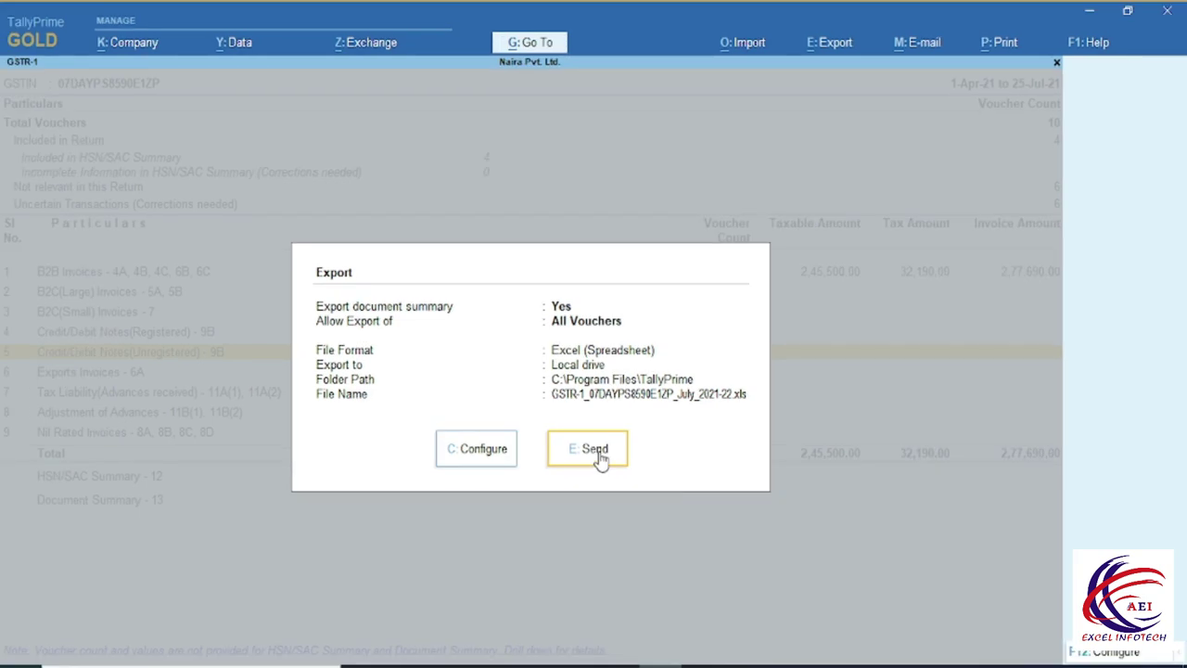
{"action": "left_click", "coordinate": [599, 458]}
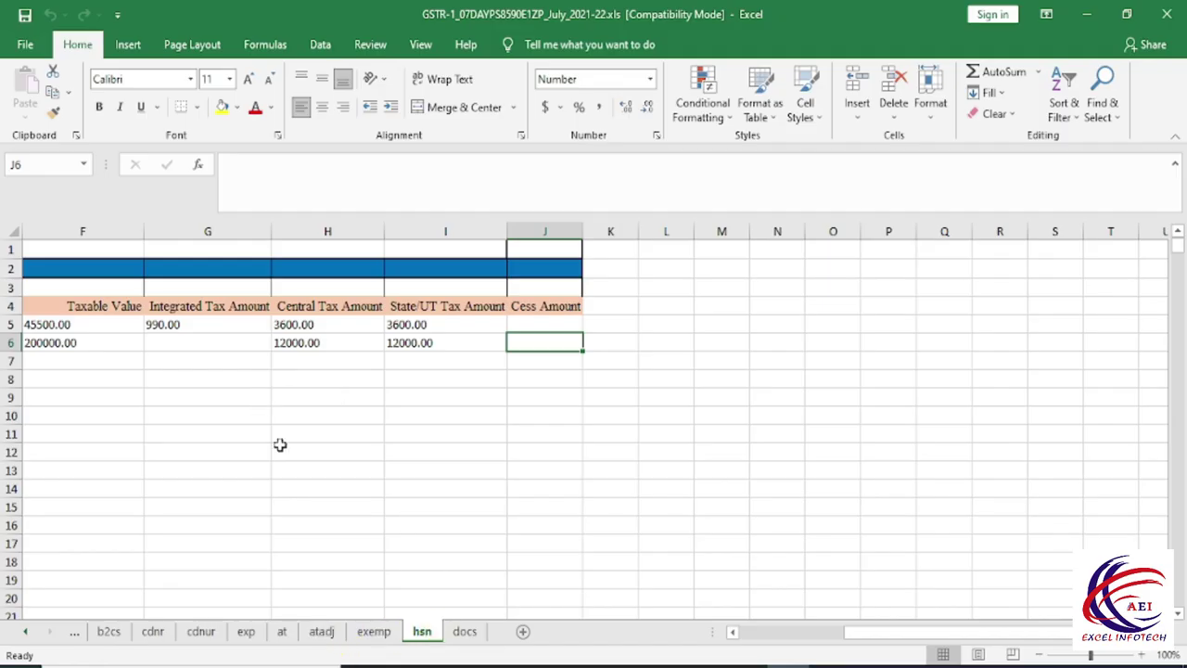
Examine the b2b sheet's recipient GSTINs, invoice numbers, dates, values, invoice types, tax rates and taxable values.
{"action": "left_click_drag", "start_coordinate": [916, 638], "coordinate": [793, 640]}
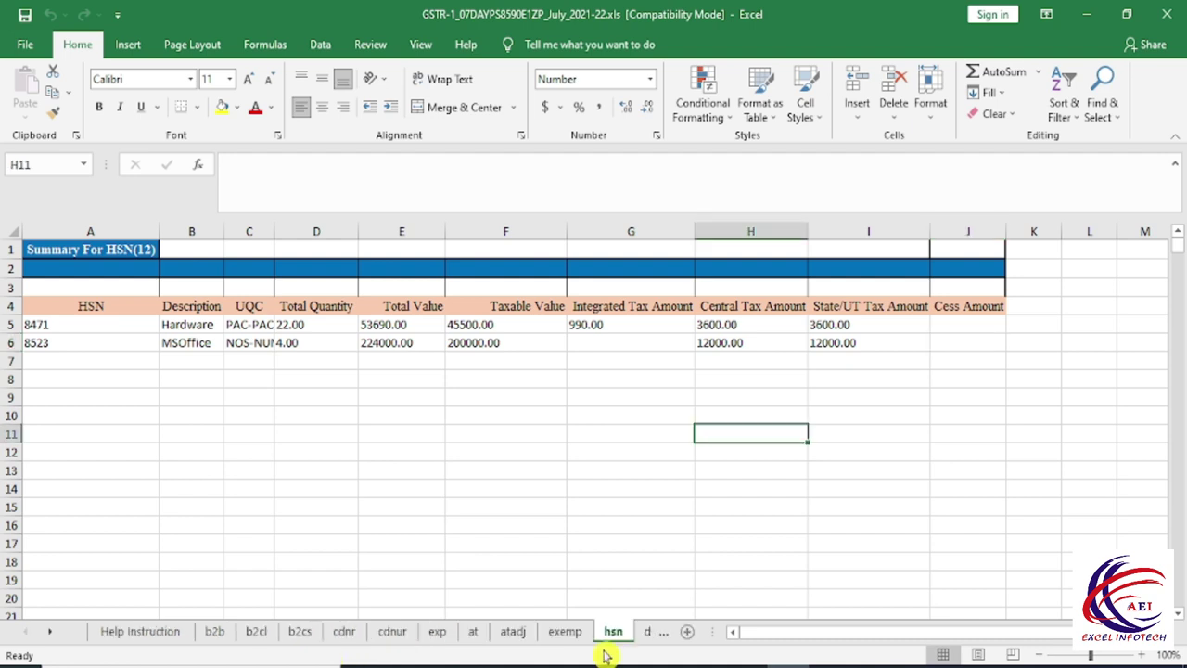
{"action": "left_click", "coordinate": [215, 632]}
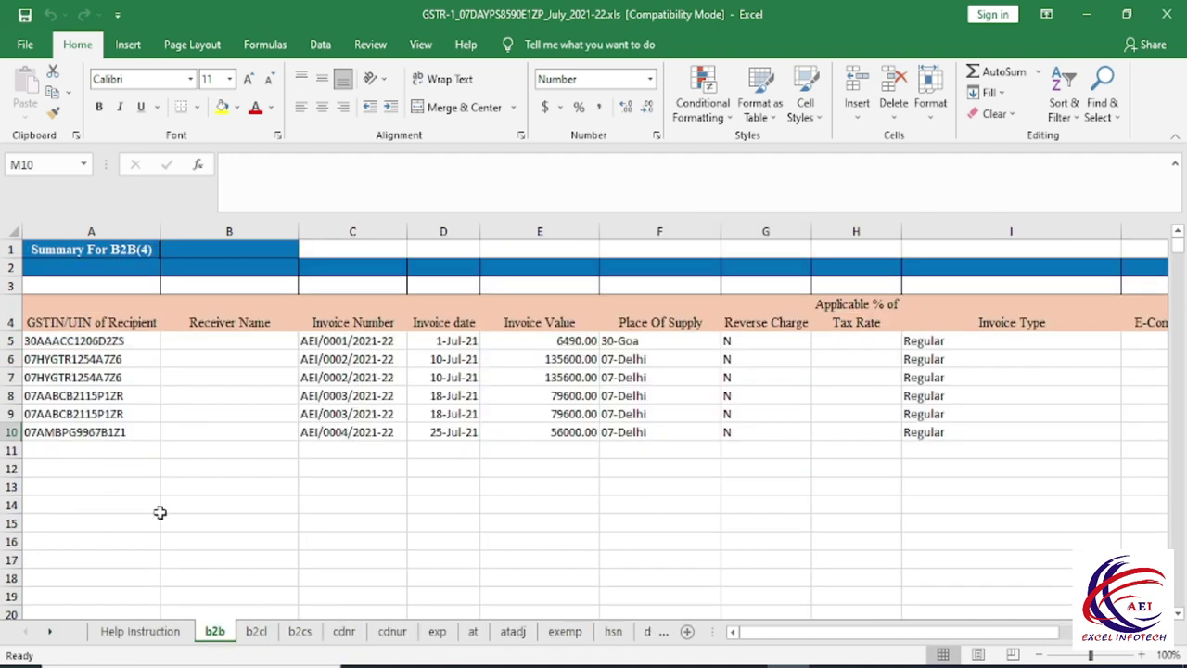
{"action": "left_click_drag", "start_coordinate": [63, 339], "coordinate": [99, 432]}
{"action": "left_click_drag", "start_coordinate": [325, 344], "coordinate": [334, 433]}
{"action": "left_click_drag", "start_coordinate": [430, 339], "coordinate": [441, 431]}
{"action": "left_click_drag", "start_coordinate": [557, 340], "coordinate": [575, 418]}
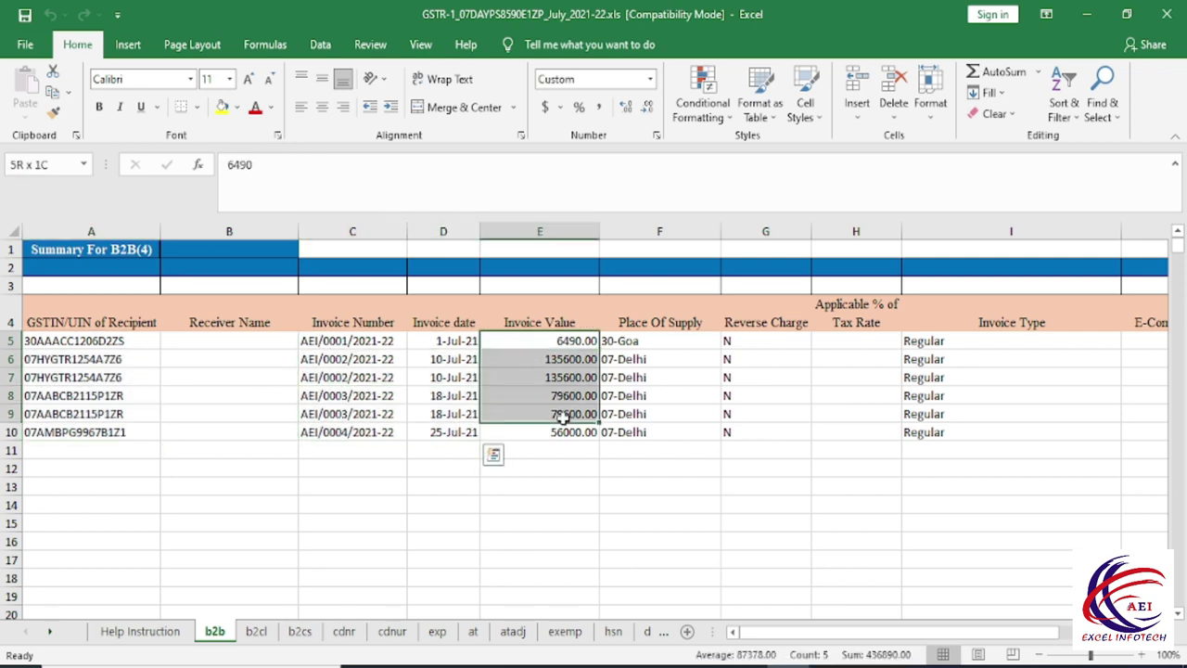
{"action": "left_click_drag", "start_coordinate": [935, 340], "coordinate": [937, 432]}
{"action": "left_click_drag", "start_coordinate": [853, 639], "coordinate": [990, 643]}
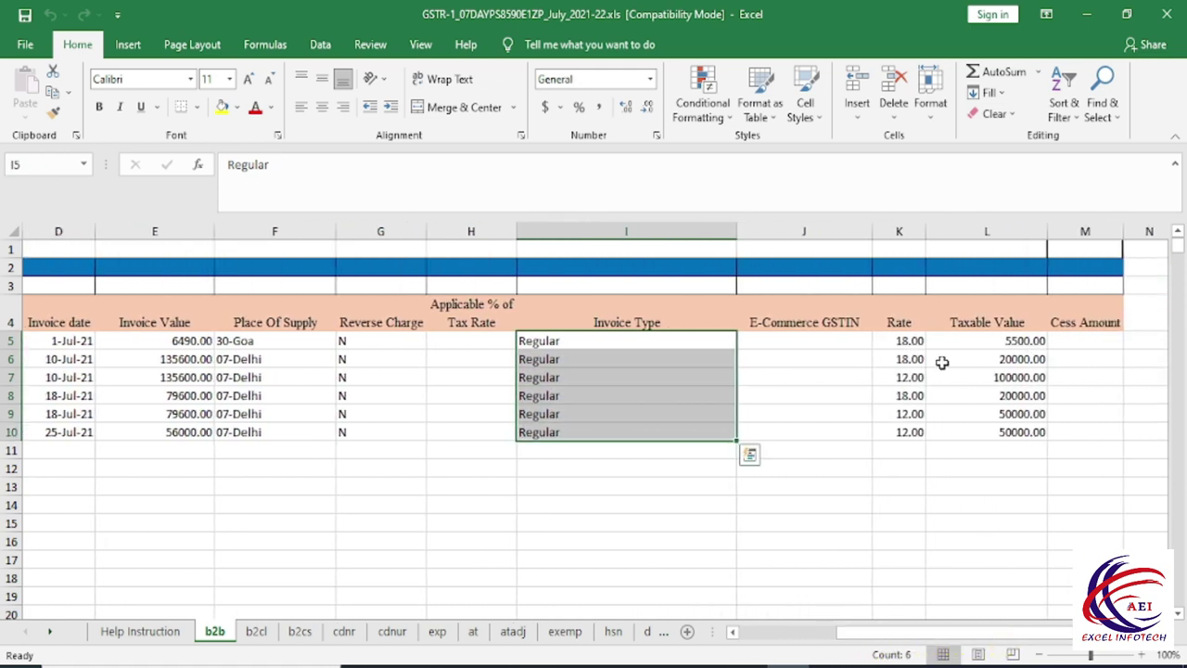
{"action": "left_click_drag", "start_coordinate": [898, 343], "coordinate": [983, 451]}
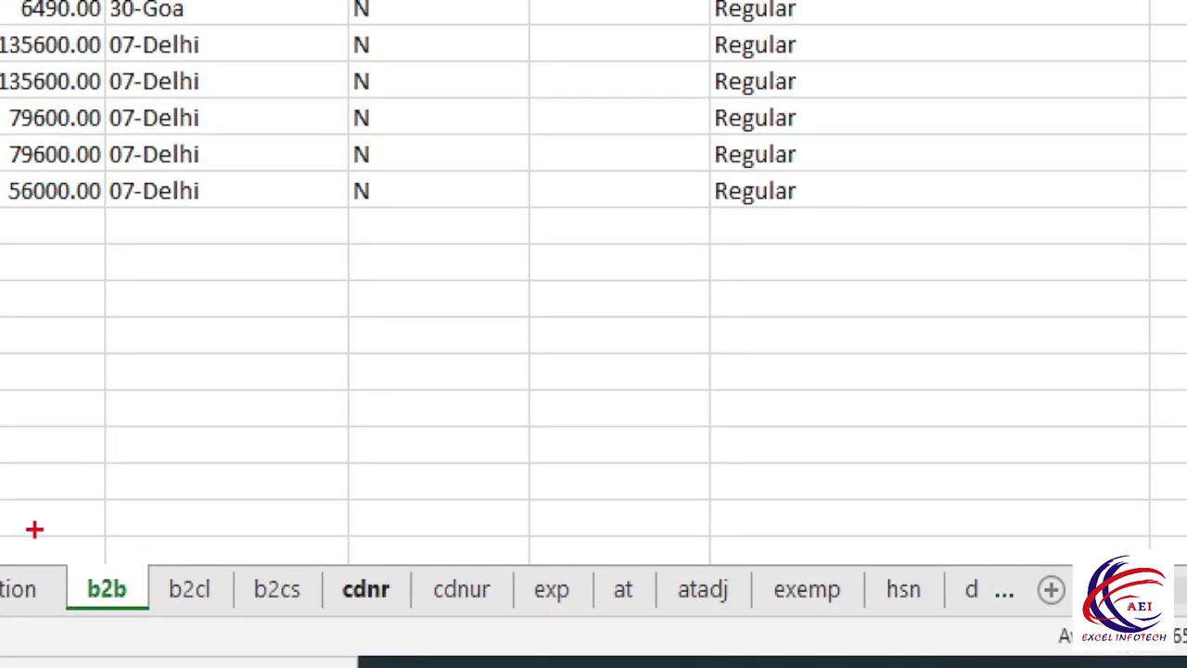
{"action": "mouse_move", "coordinate": [58, 517]}
{"action": "left_mouse_down"}
{"action": "mouse_move", "coordinate": [196, 628]}
{"action": "mouse_move", "coordinate": [986, 644]}
{"action": "mouse_move", "coordinate": [1186, 633]}
{"action": "mouse_move", "coordinate": [970, 640]}
{"action": "left_mouse_up"}
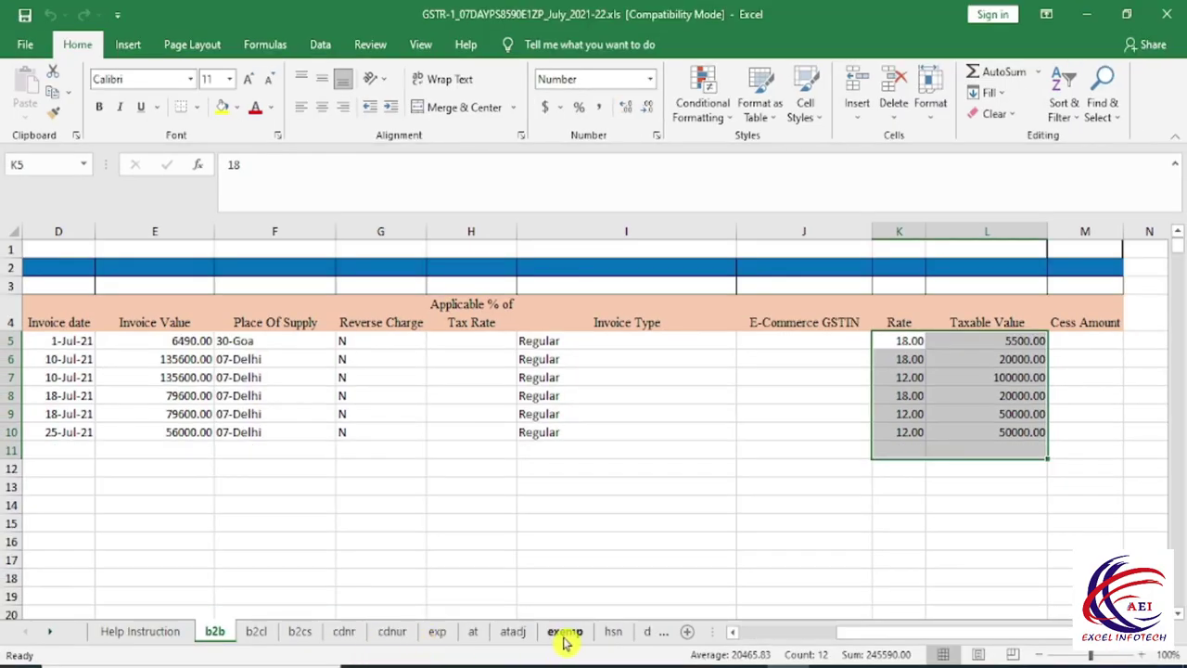
Examine the hsn sheet's item descriptions, quantities, total and taxable values, and integrated, central and state tax amounts.
{"action": "left_click", "coordinate": [613, 632]}
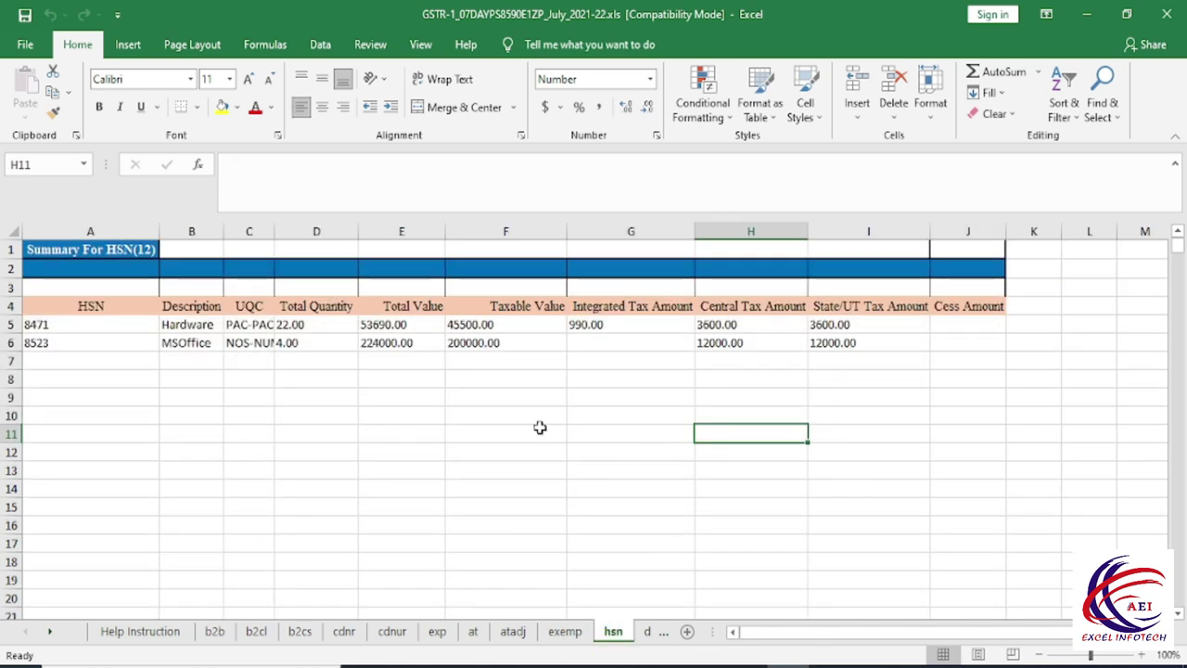
{"action": "left_click_drag", "start_coordinate": [37, 342], "coordinate": [520, 362]}
{"action": "left_click", "coordinate": [478, 476]}
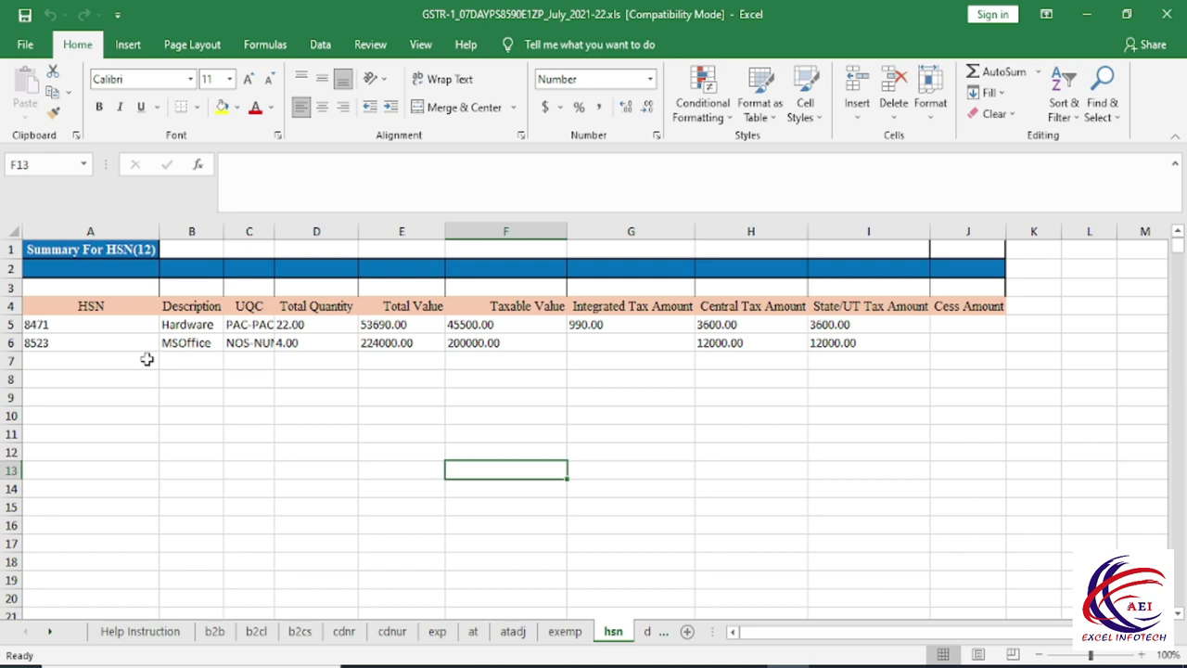
{"action": "left_click", "coordinate": [297, 360]}
{"action": "left_click", "coordinate": [408, 341]}
{"action": "left_click", "coordinate": [549, 328]}
{"action": "left_click", "coordinate": [602, 340]}
{"action": "left_click", "coordinate": [763, 342]}
{"action": "left_click", "coordinate": [630, 451]}
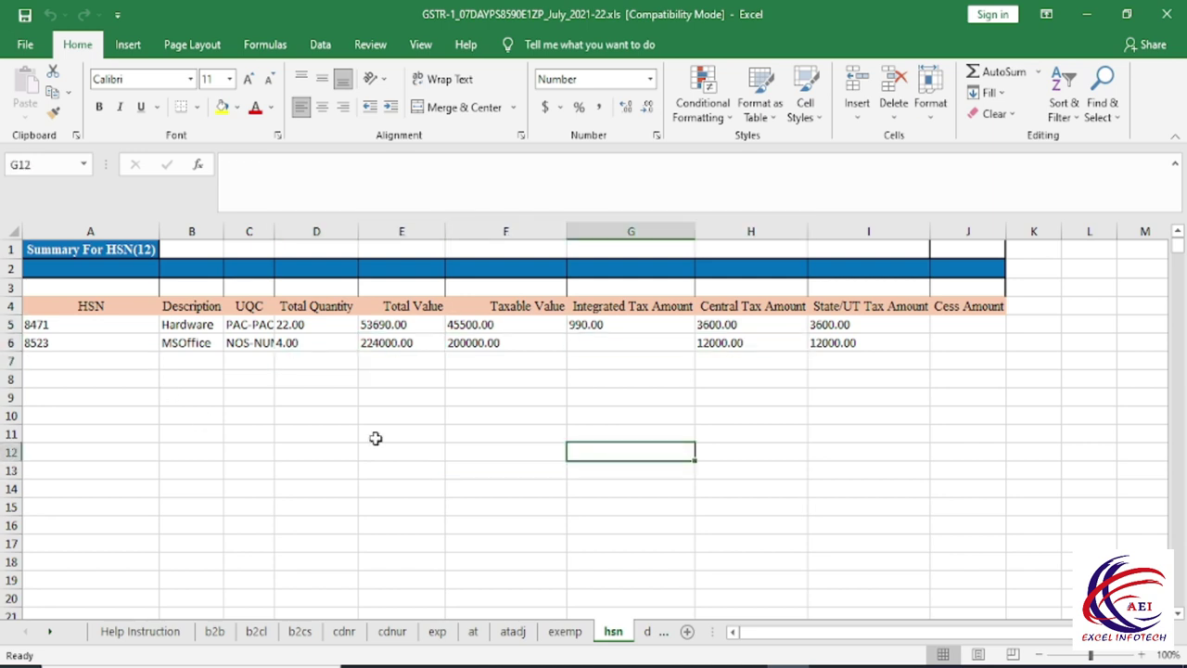
{"action": "left_click", "coordinate": [388, 347]}
{"action": "left_click", "coordinate": [185, 345]}
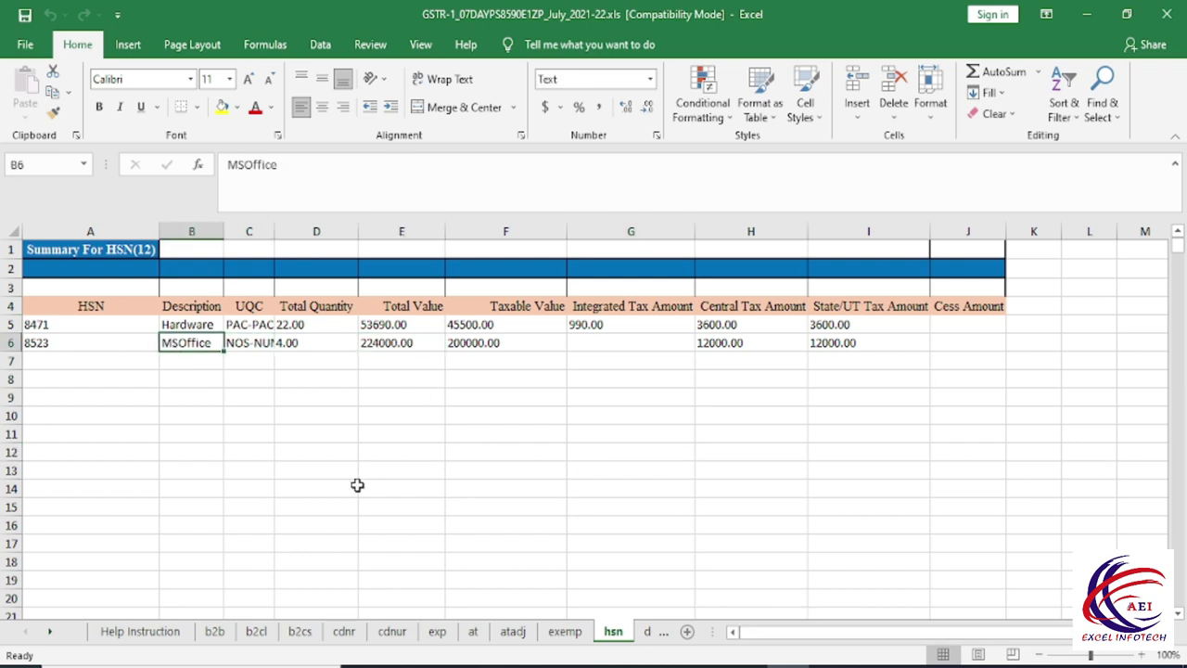
{"action": "key", "text": "Right"}
{"action": "key", "text": "Right"}
{"action": "key", "text": "Right"}
{"action": "key", "text": "Right"}
{"action": "key", "text": "Down"}
{"action": "key", "text": "Down"}
{"action": "key", "text": "Down"}
{"action": "key", "text": "Down"}
{"action": "key", "text": "Down"}
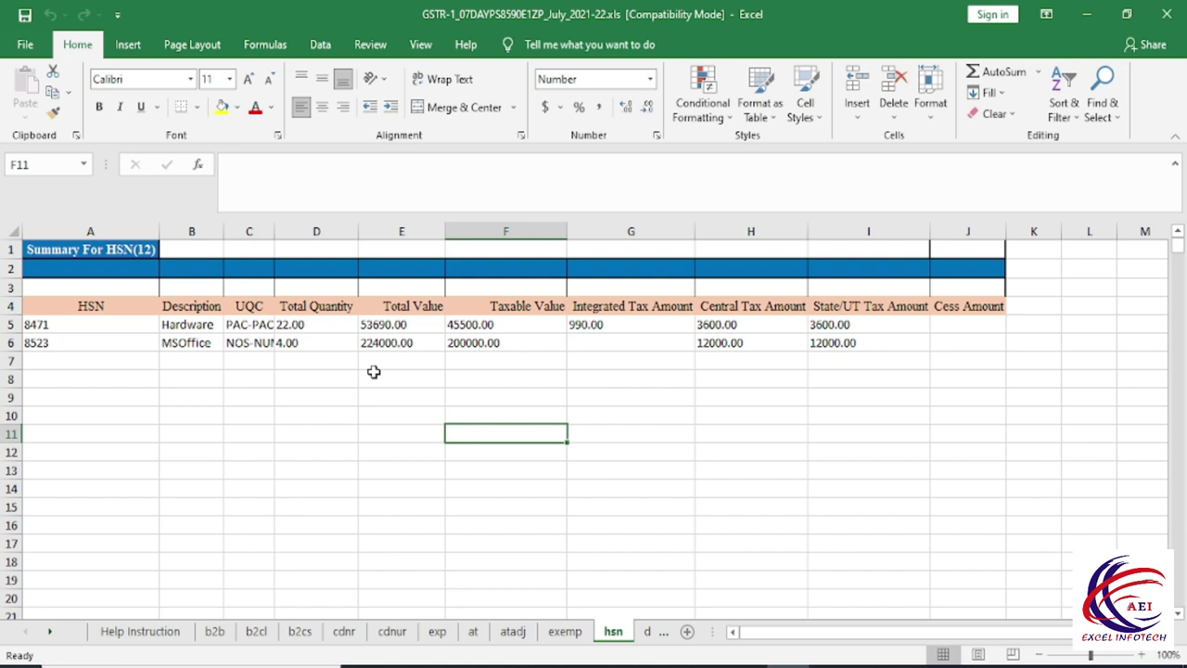
Close the exported workbook, leave the GSTR-1 report and open the GSTR-3B report in TallyPrime.
{"action": "left_click", "coordinate": [1167, 15]}
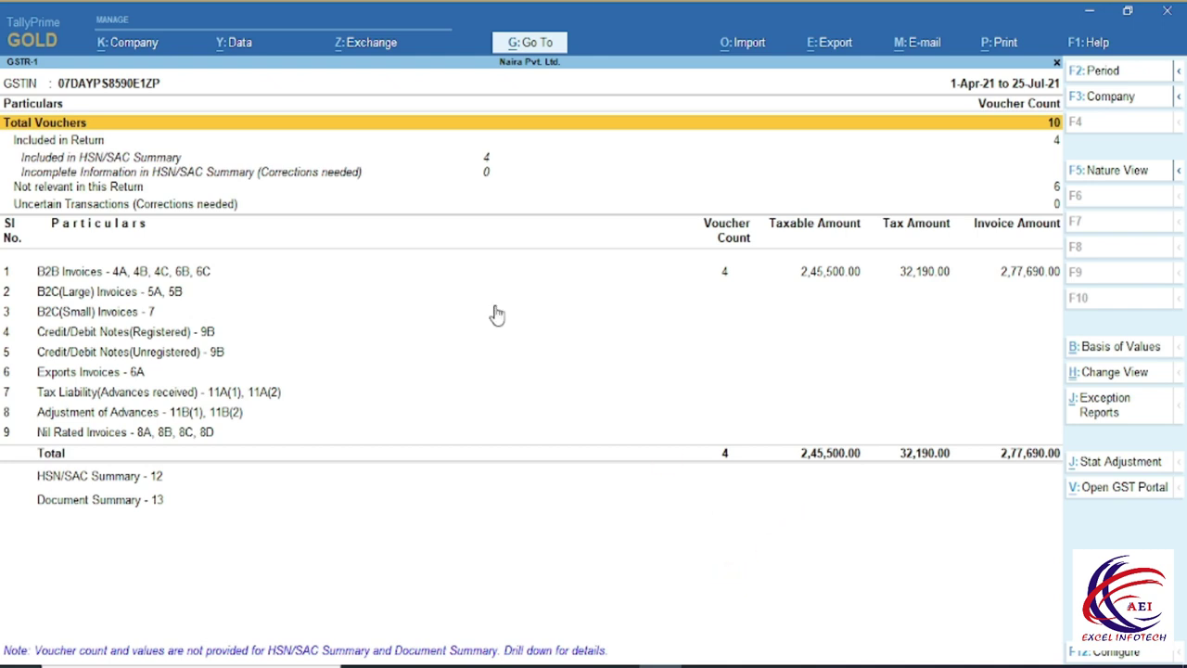
{"action": "key", "text": "Escape"}
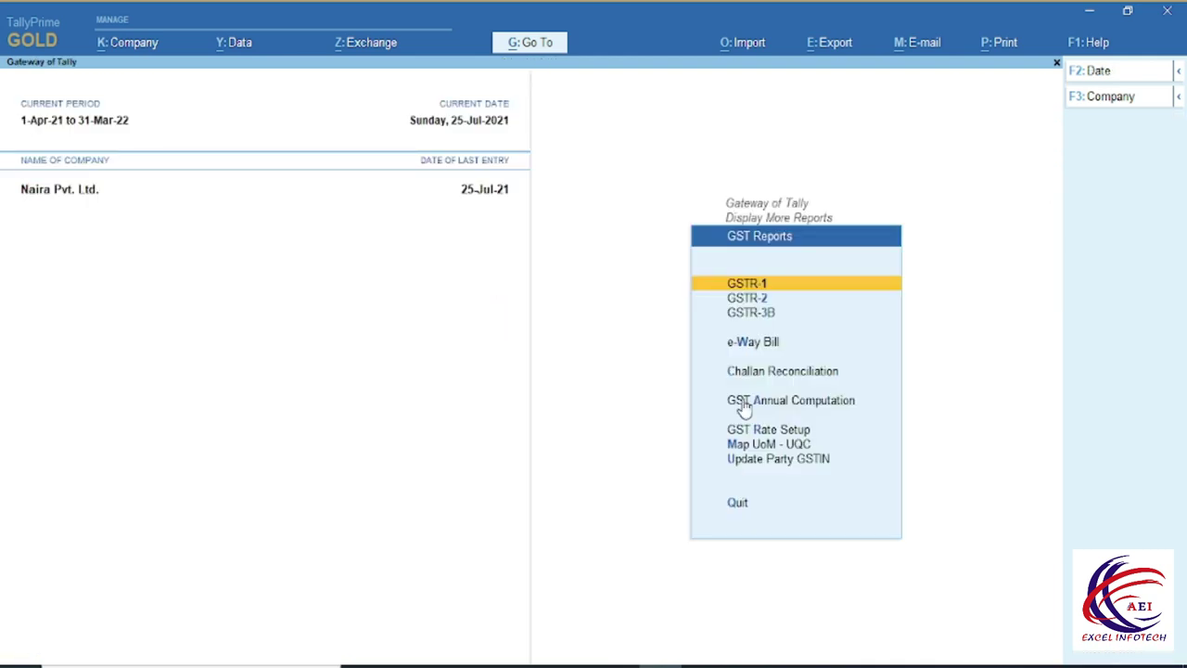
{"action": "left_click", "coordinate": [747, 317]}
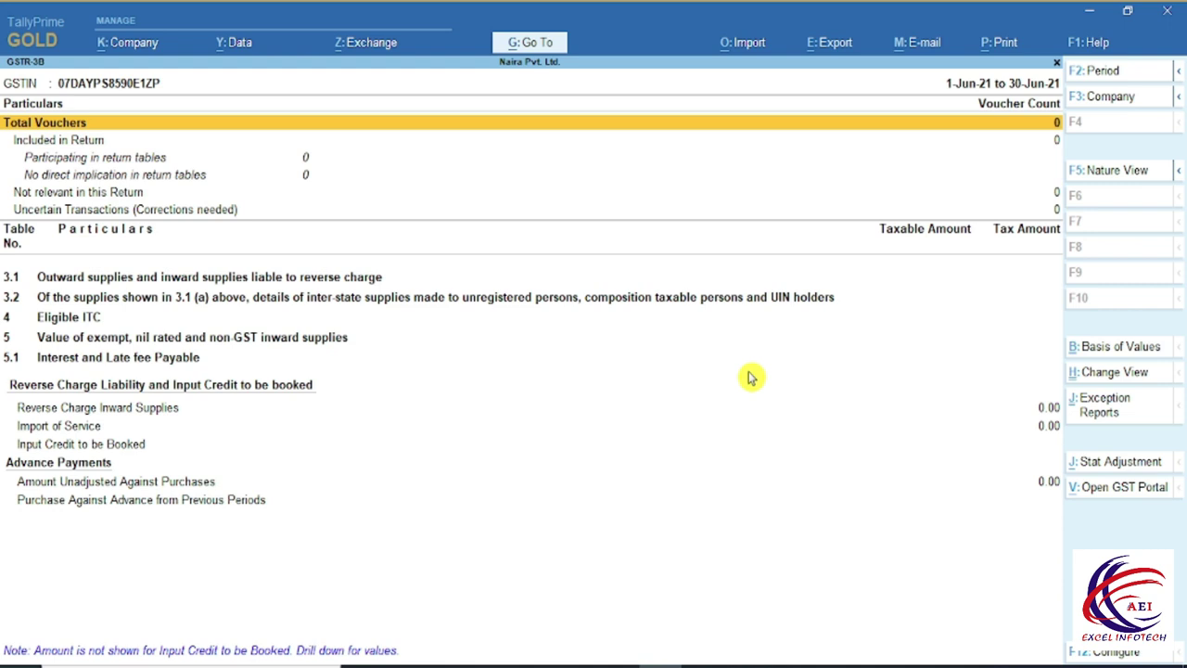
Set the GSTR-3B report period from 1-Apr-21 to 25-Jul-21.
{"action": "key", "text": "F2"}
{"action": "key", "text": "BackSpace"}
{"action": "key", "text": "Return"}
{"action": "key", "text": "BackSpace"}
{"action": "key", "text": "Return"}
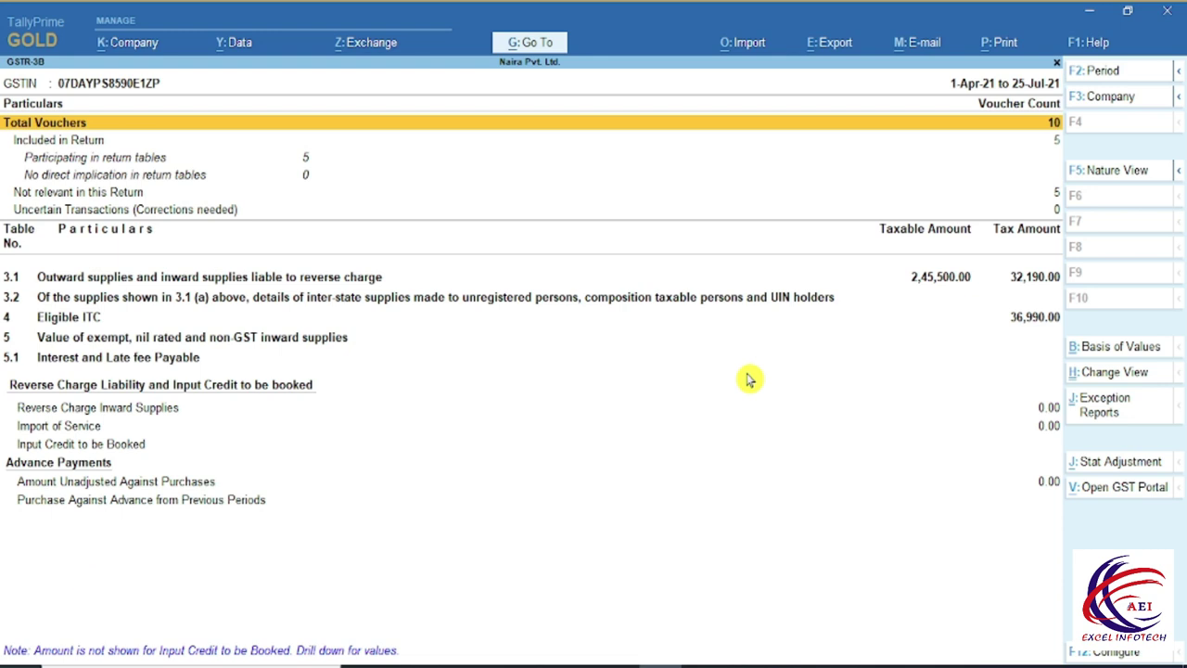
Check the taxable and tax amounts for outward supplies, the eligible ITC, and the uncertain transactions in the GSTR-3B report.
{"action": "key", "text": "ctrl"}
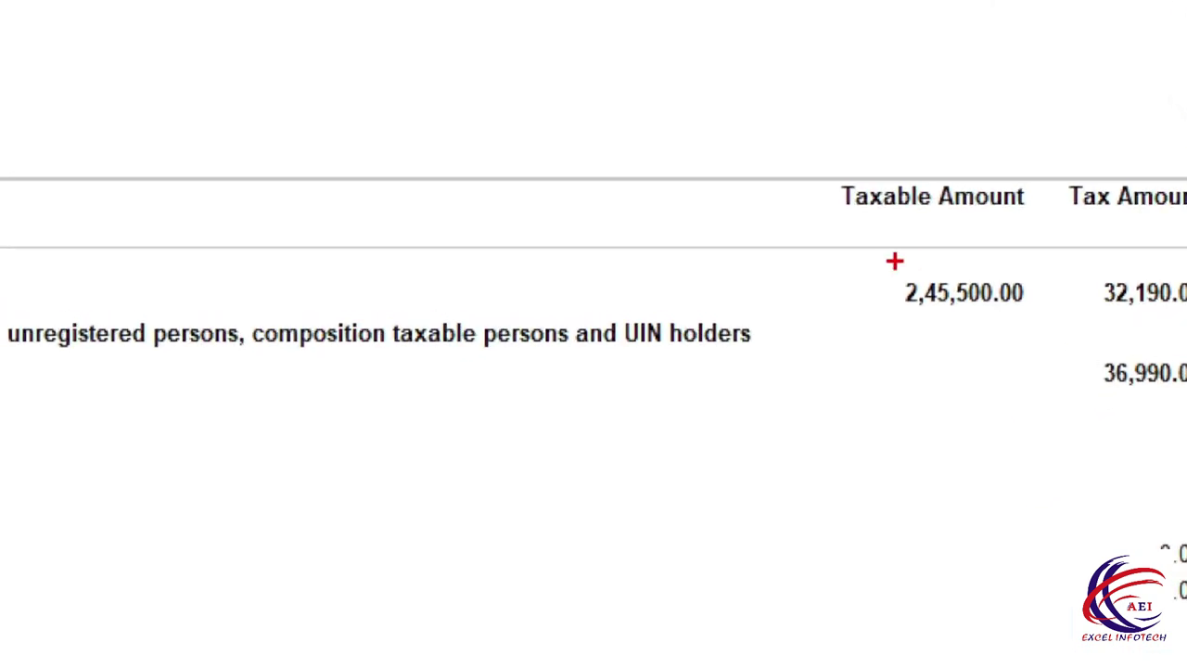
{"action": "left_click_drag", "start_coordinate": [864, 256], "coordinate": [1050, 336]}
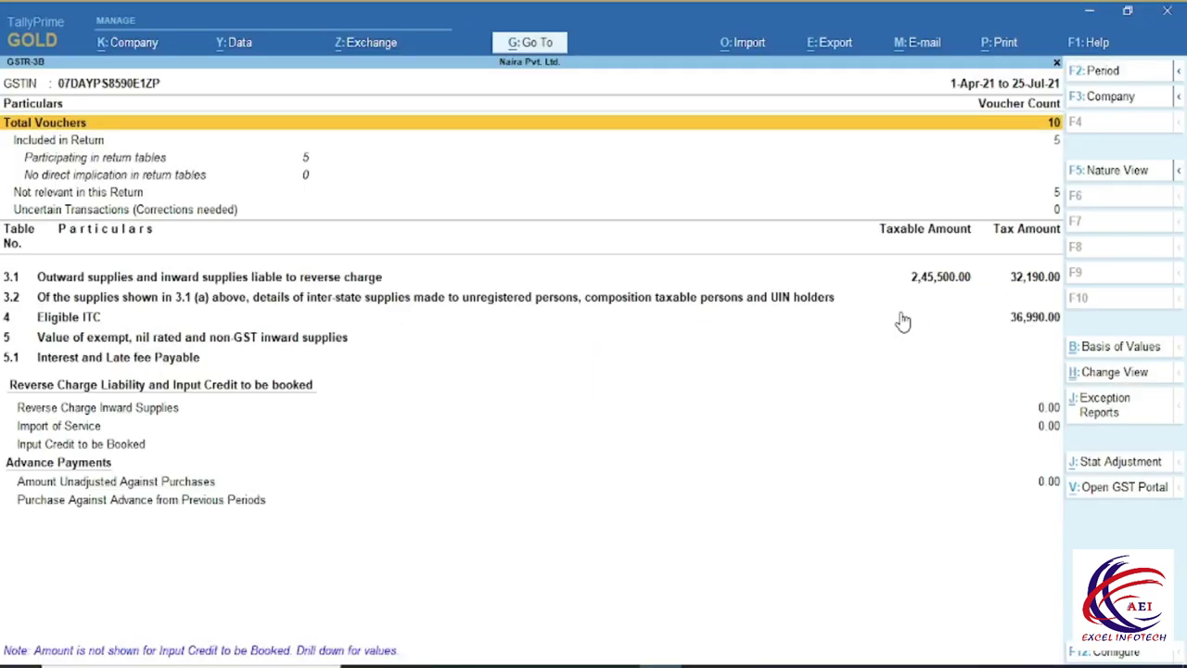
{"action": "left_click", "coordinate": [1048, 211]}
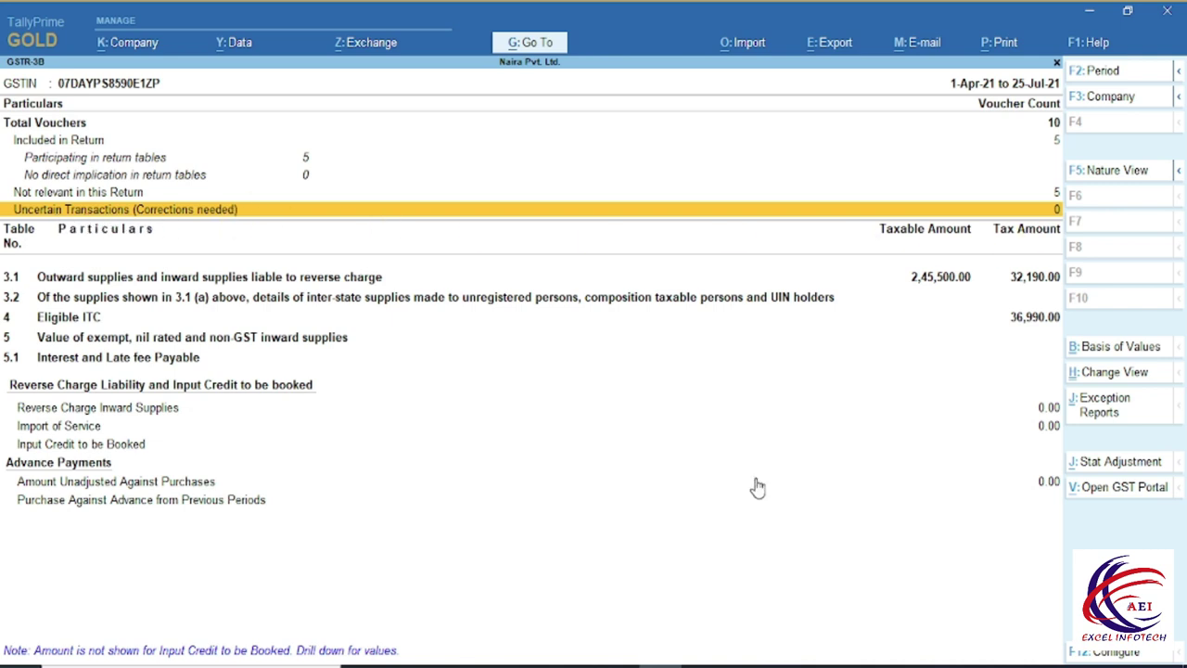
Open the E-Return export settings for the GSTR-3B report.
{"action": "key", "text": "ctrl"}
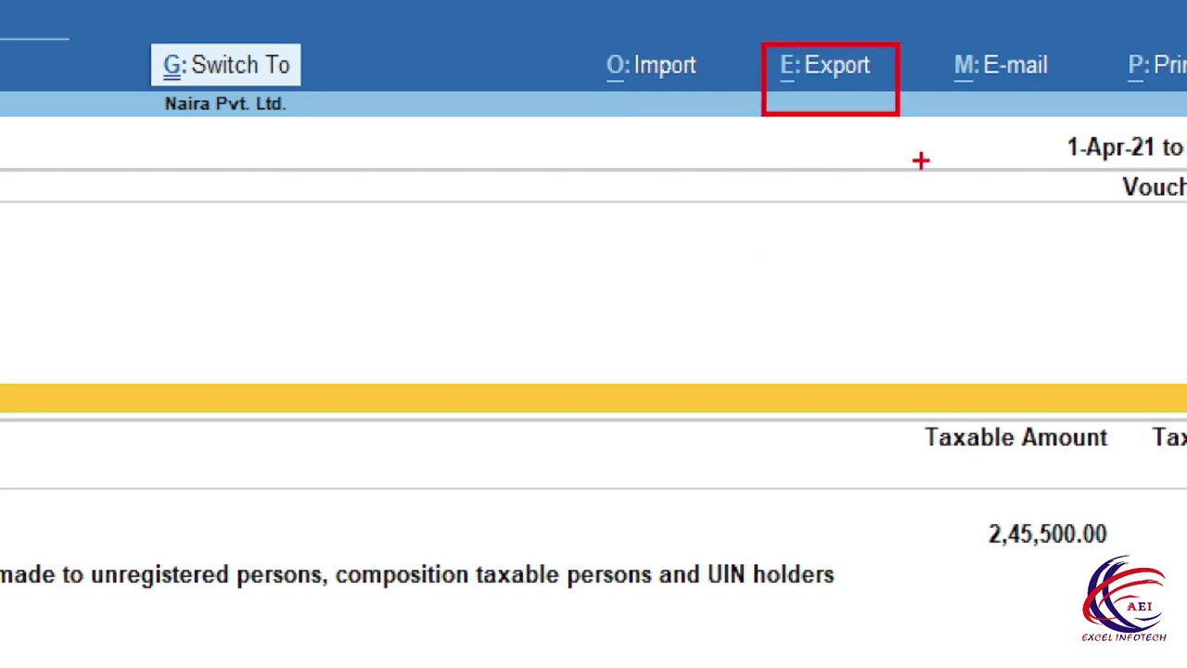
{"action": "left_click", "coordinate": [833, 45]}
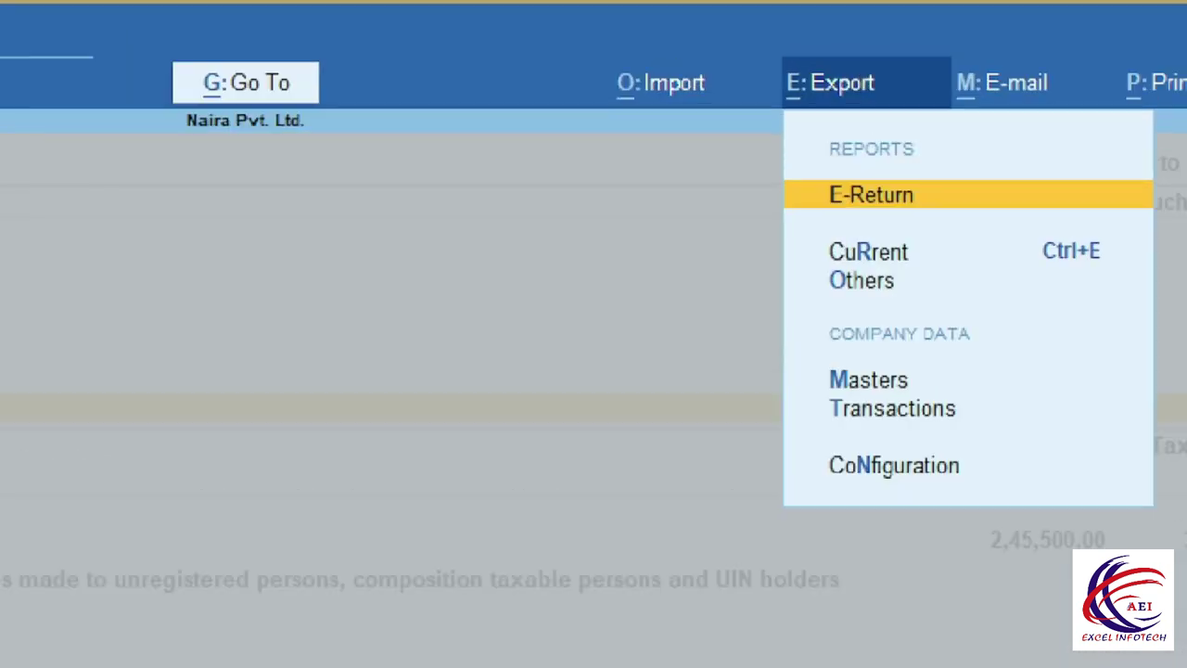
{"action": "mouse_move", "coordinate": [792, 169]}
{"action": "left_mouse_down"}
{"action": "mouse_move", "coordinate": [848, 212]}
{"action": "mouse_move", "coordinate": [948, 231]}
{"action": "left_mouse_up"}
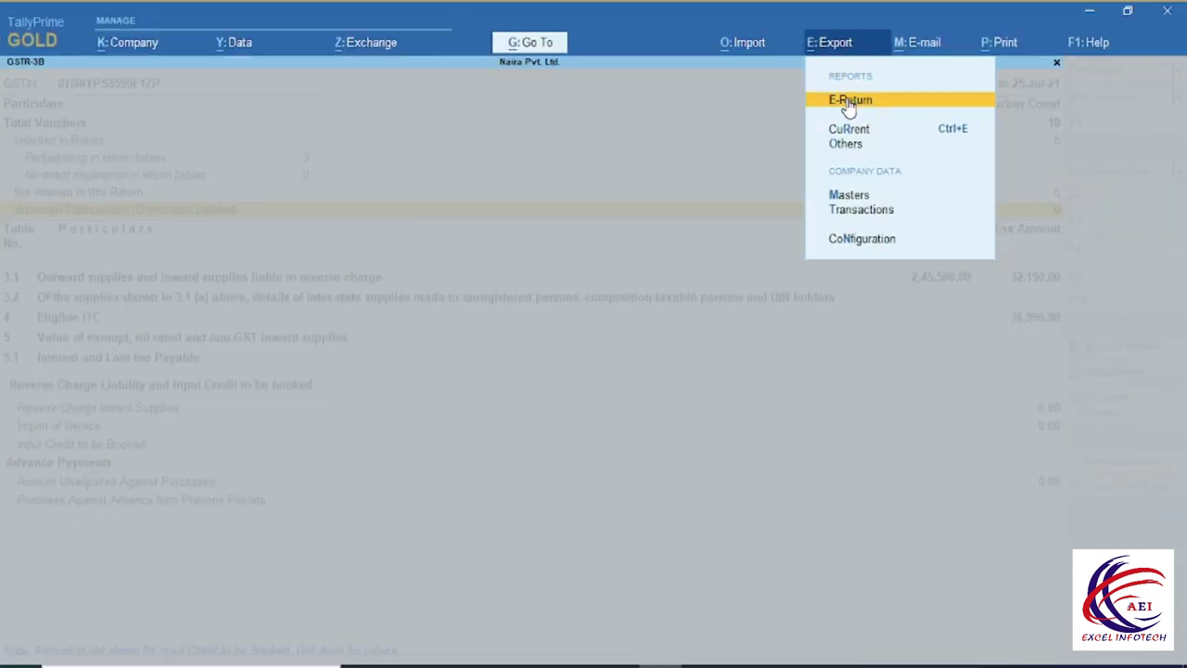
{"action": "left_click", "coordinate": [850, 100]}
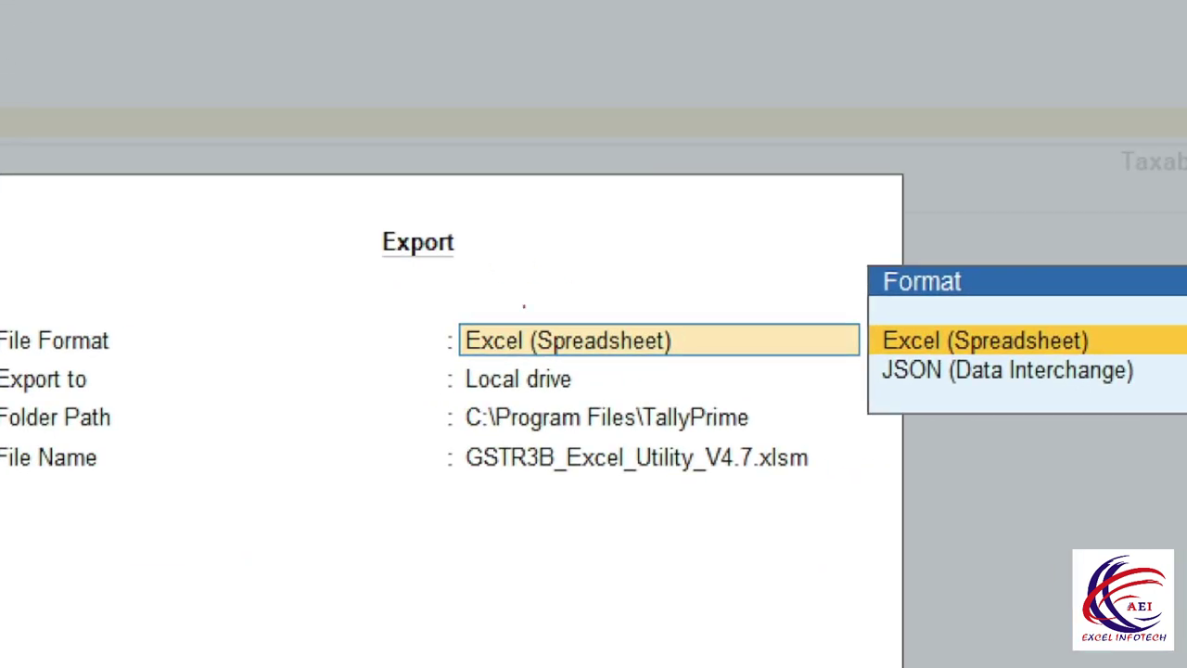
Accept Excel (Spreadsheet) format and the C:\Program Files\TallyPrime folder, keeping GSTR3B_Excel_Utility_V4.7.xlsm as the file name.
{"action": "left_click_drag", "start_coordinate": [851, 304], "coordinate": [1009, 352]}
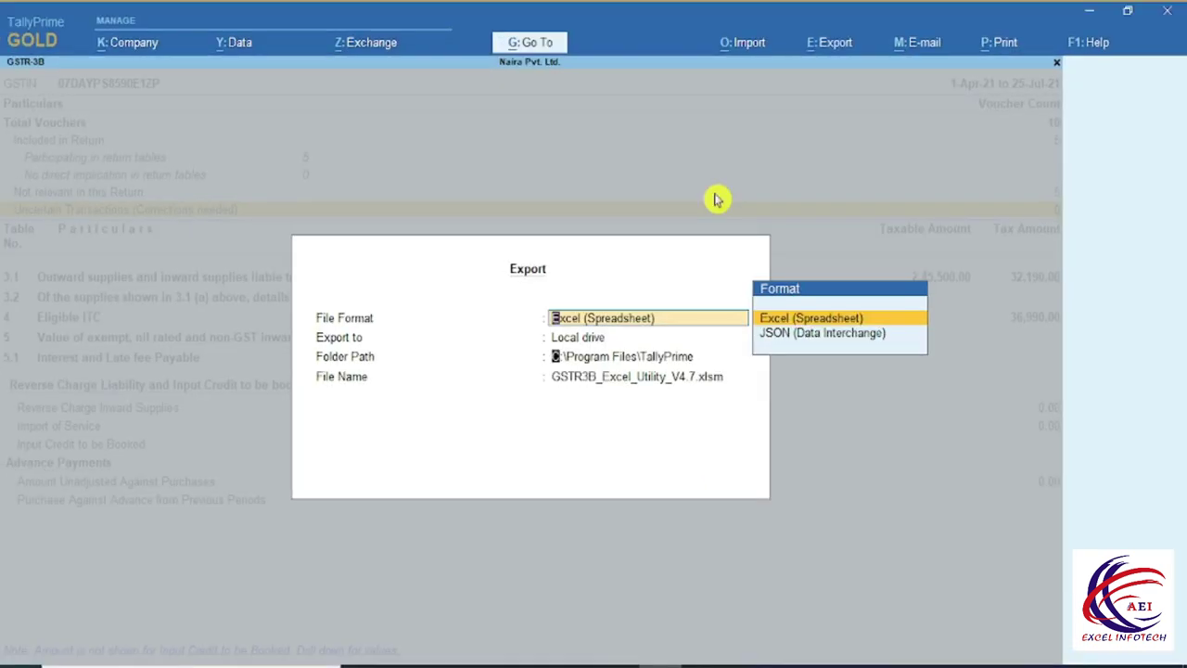
{"action": "key", "text": "Return"}
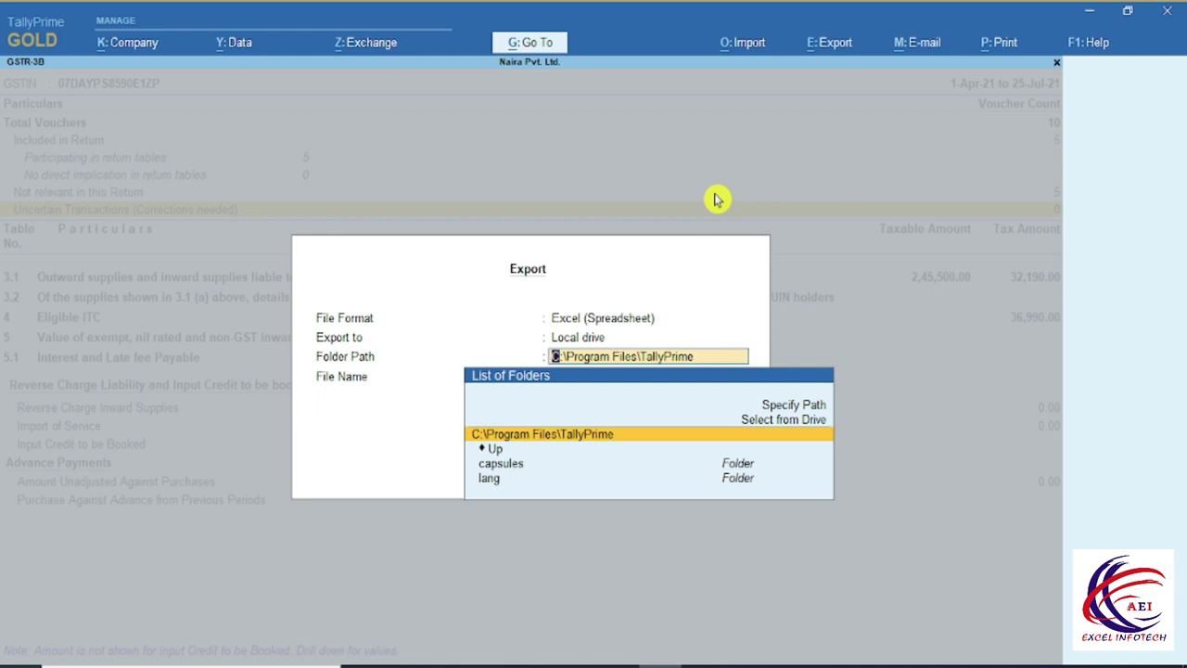
{"action": "key", "text": "Return"}
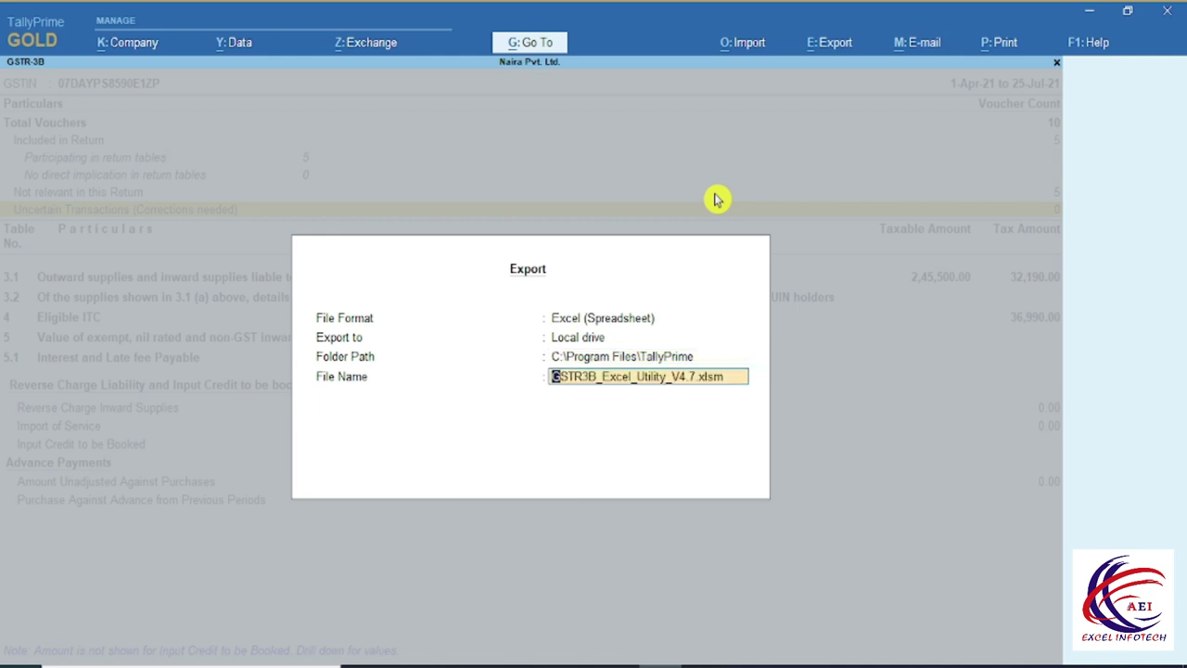
{"action": "key", "text": "ctrl"}
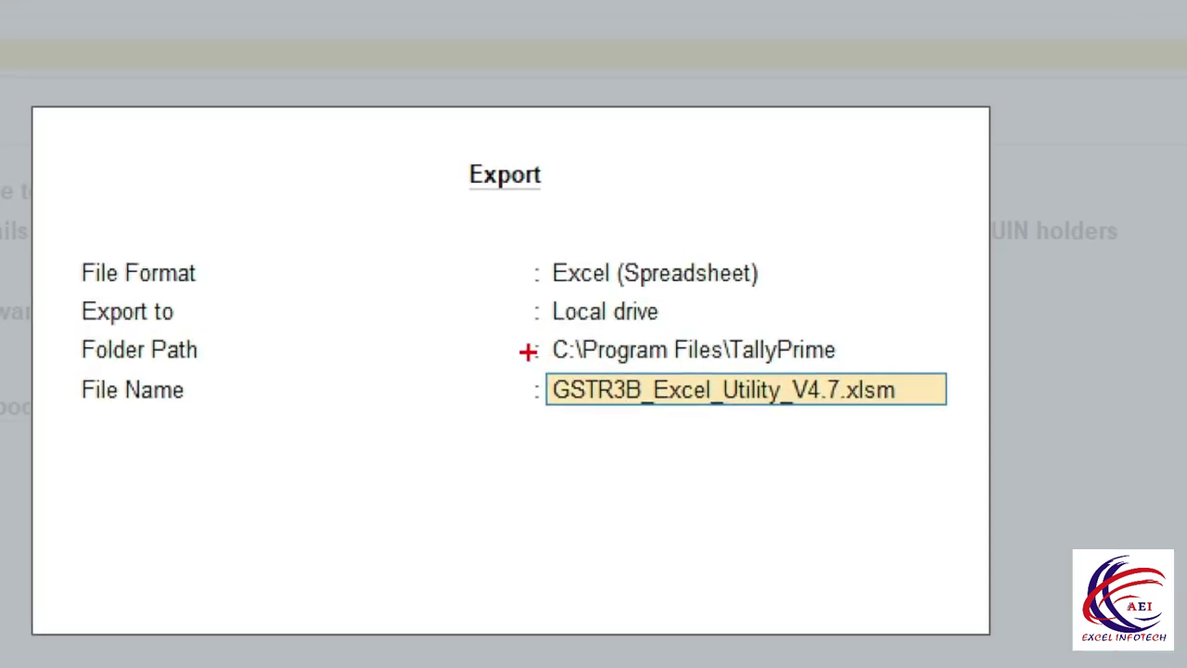
{"action": "left_click_drag", "start_coordinate": [536, 360], "coordinate": [609, 392]}
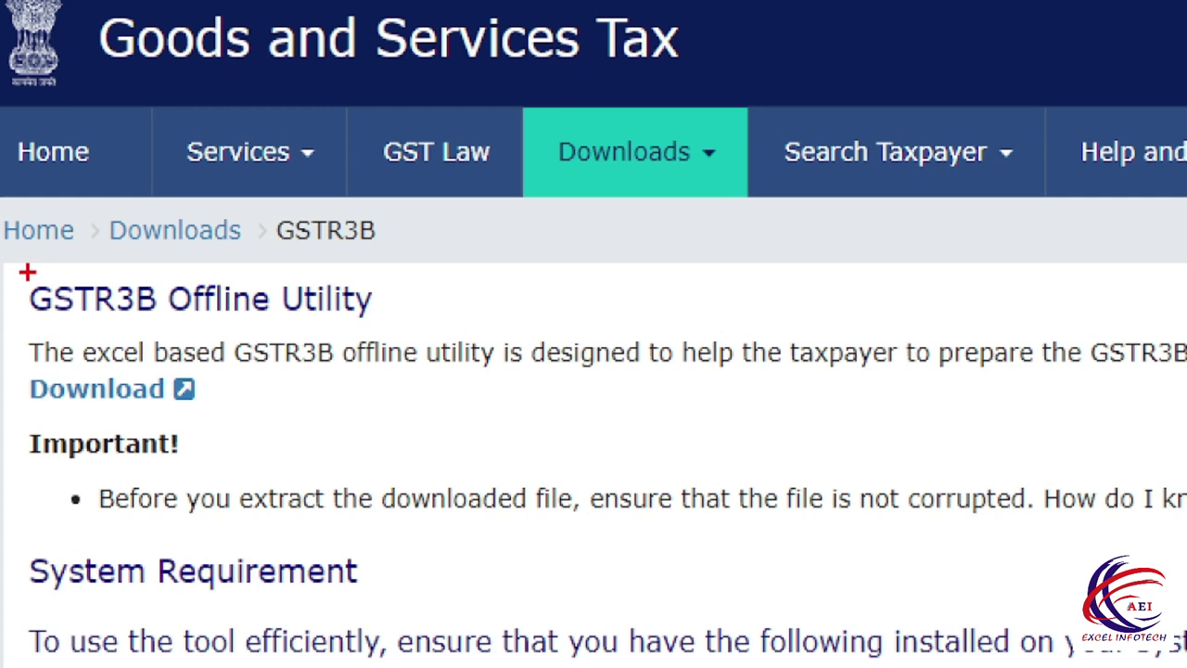
{"action": "mouse_move", "coordinate": [17, 270]}
{"action": "left_mouse_down"}
{"action": "mouse_move", "coordinate": [233, 511]}
{"action": "mouse_move", "coordinate": [458, 490]}
{"action": "mouse_move", "coordinate": [478, 471]}
{"action": "left_mouse_up"}
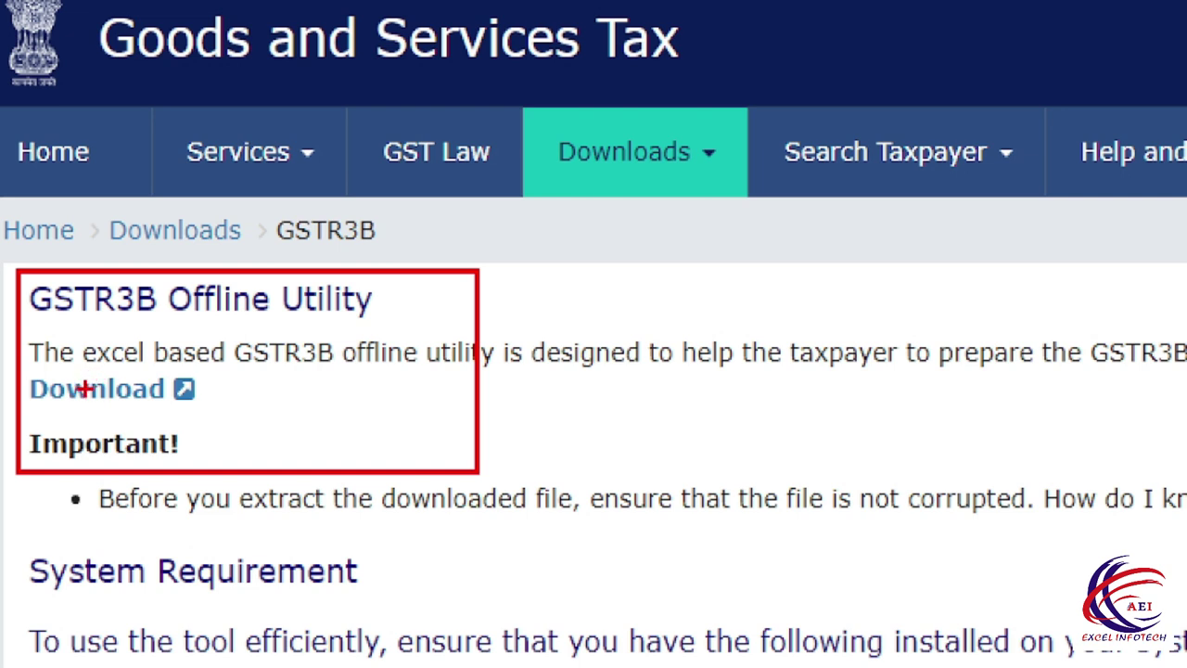
{"action": "key", "text": "Escape"}
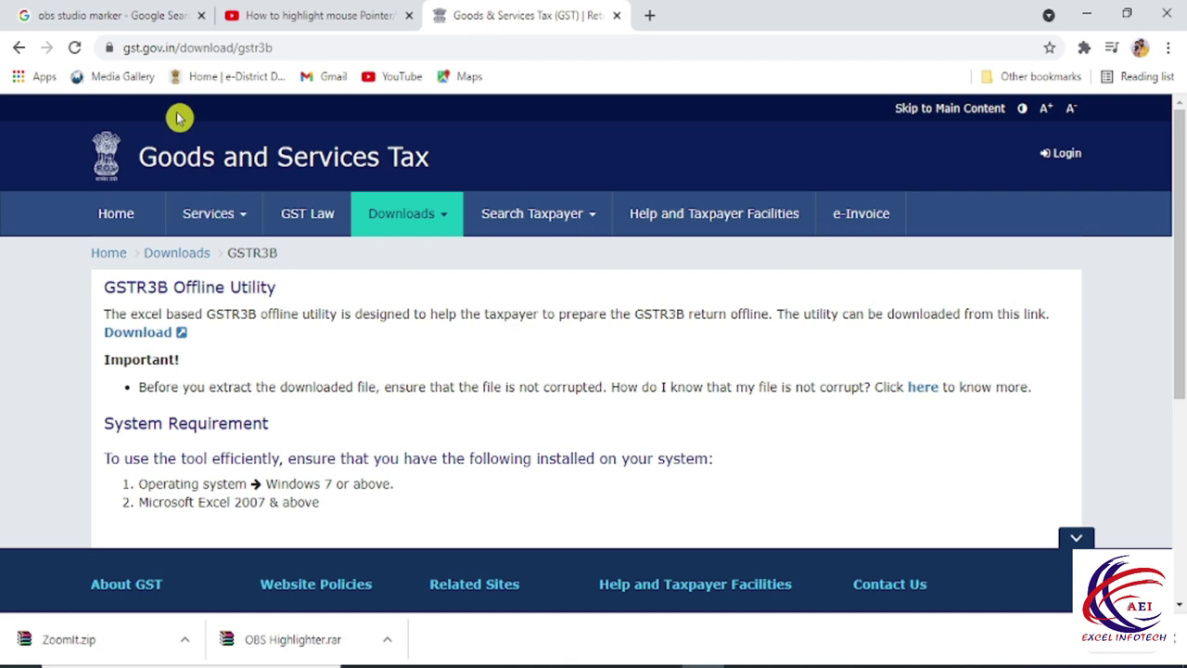
{"action": "key", "text": "ctrl+1"}
{"action": "left_click_drag", "start_coordinate": [112, 47], "coordinate": [575, 115]}
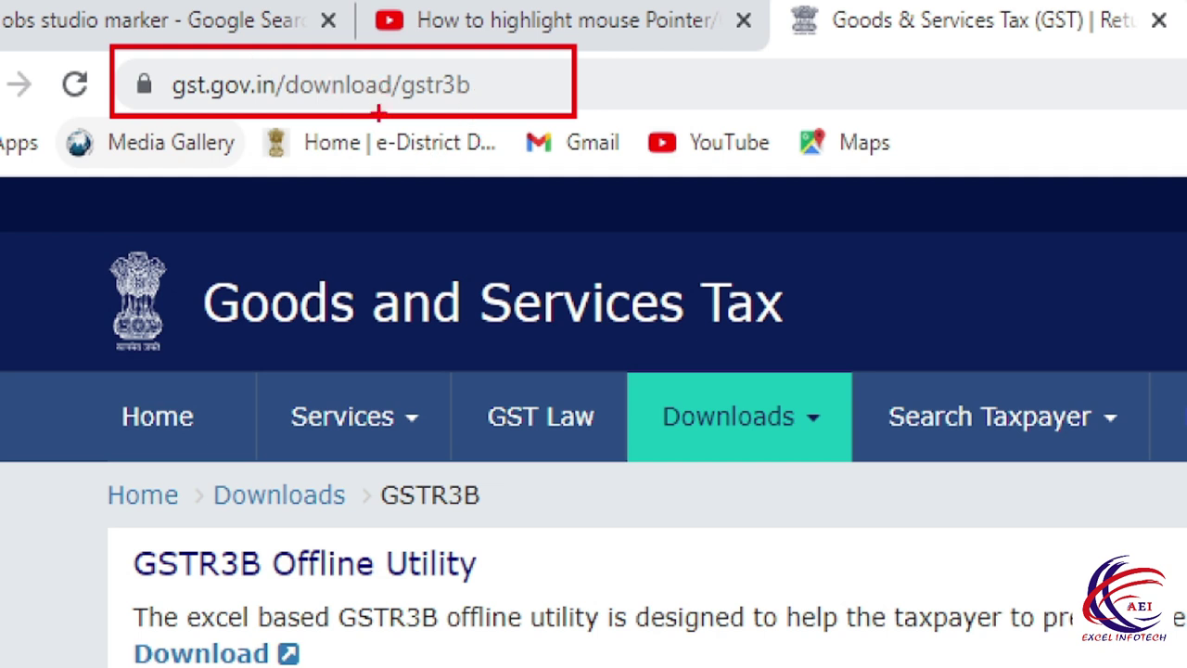
{"action": "key", "text": "Escape"}
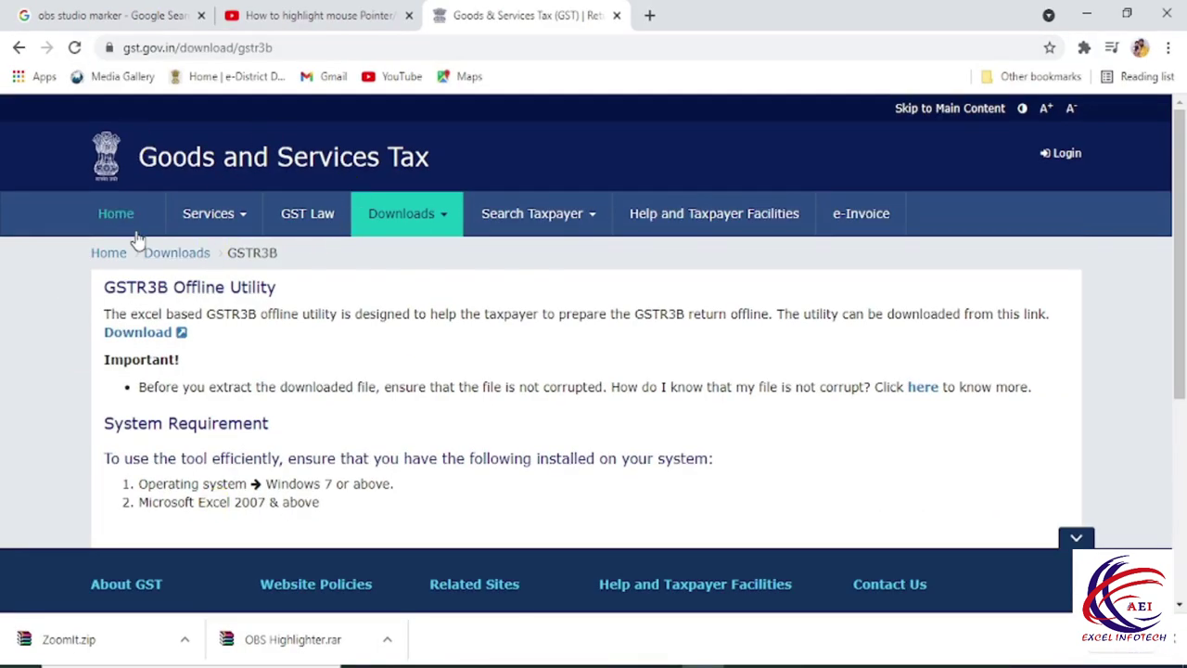
Download the GSTR3B offline utility from the GST portal and agree to proceed with the download.
{"action": "left_click", "coordinate": [148, 335]}
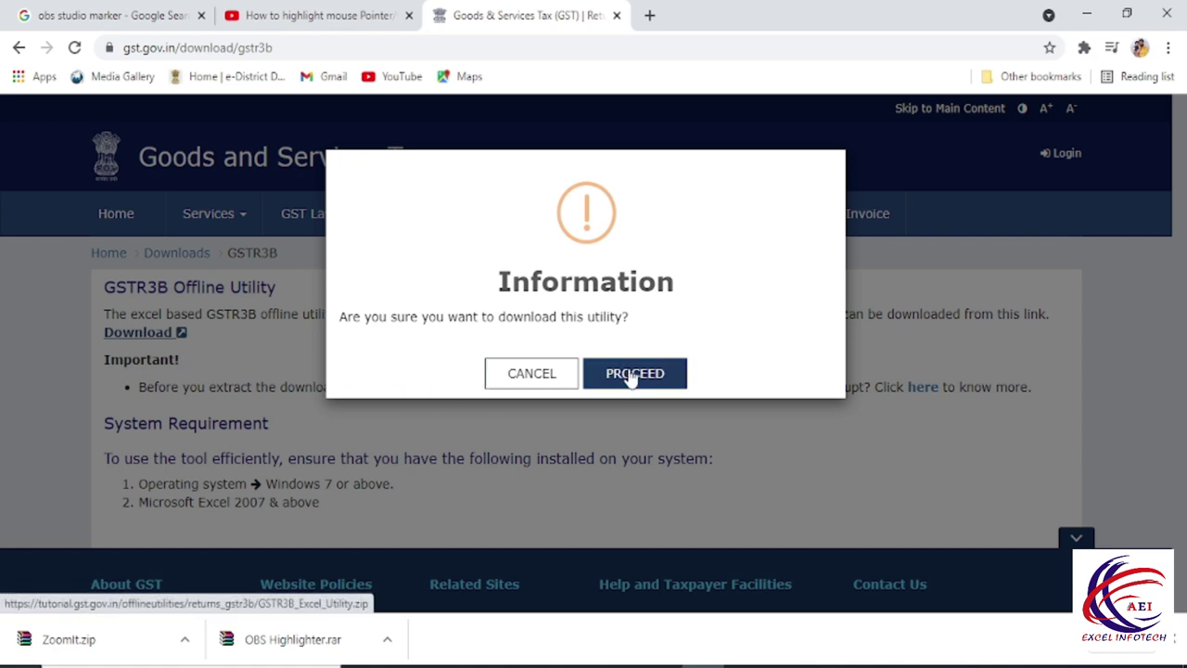
{"action": "left_click", "coordinate": [631, 374]}
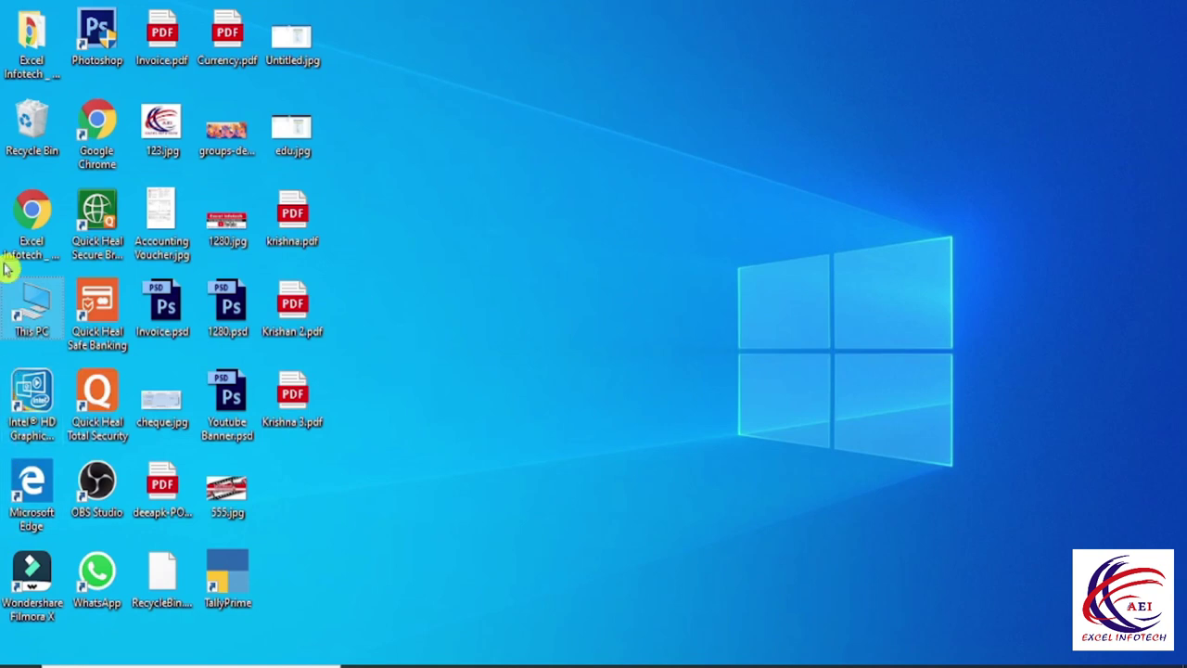
In File Explorer, extract GSTR3B_Excel_Utility (1).zip directly into the Downloads folder, replacing the existing GSTR3B_Excel_Utility_V4.7.xlsm.
{"action": "double_click", "coordinate": [36, 313]}
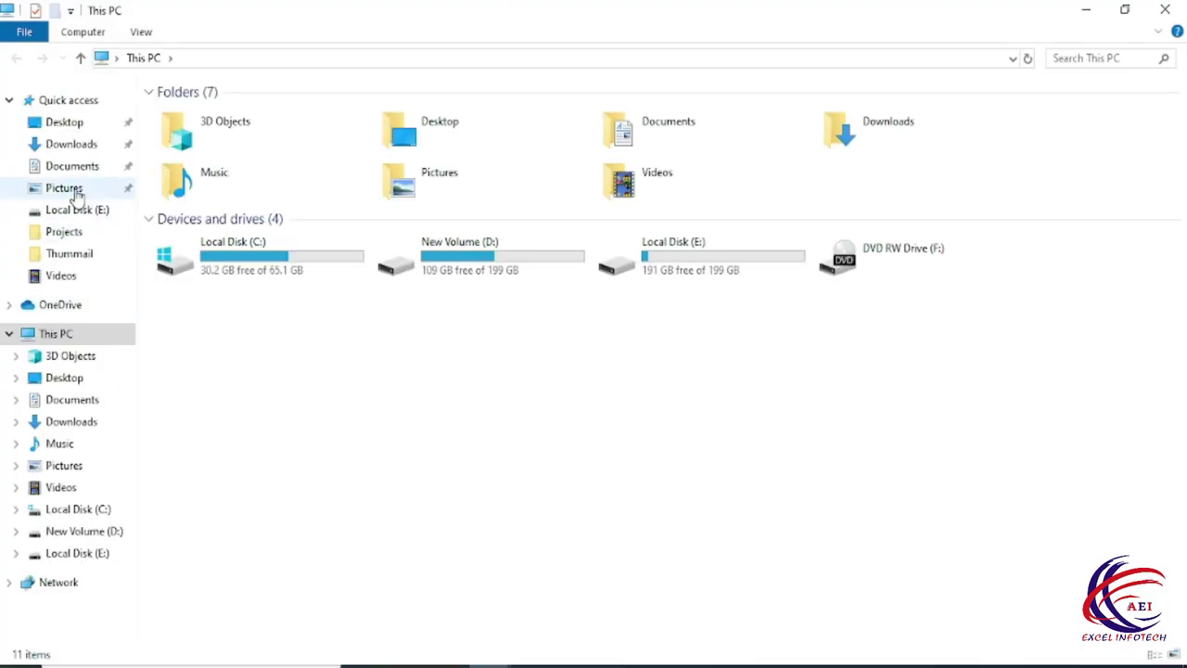
{"action": "left_click", "coordinate": [72, 146]}
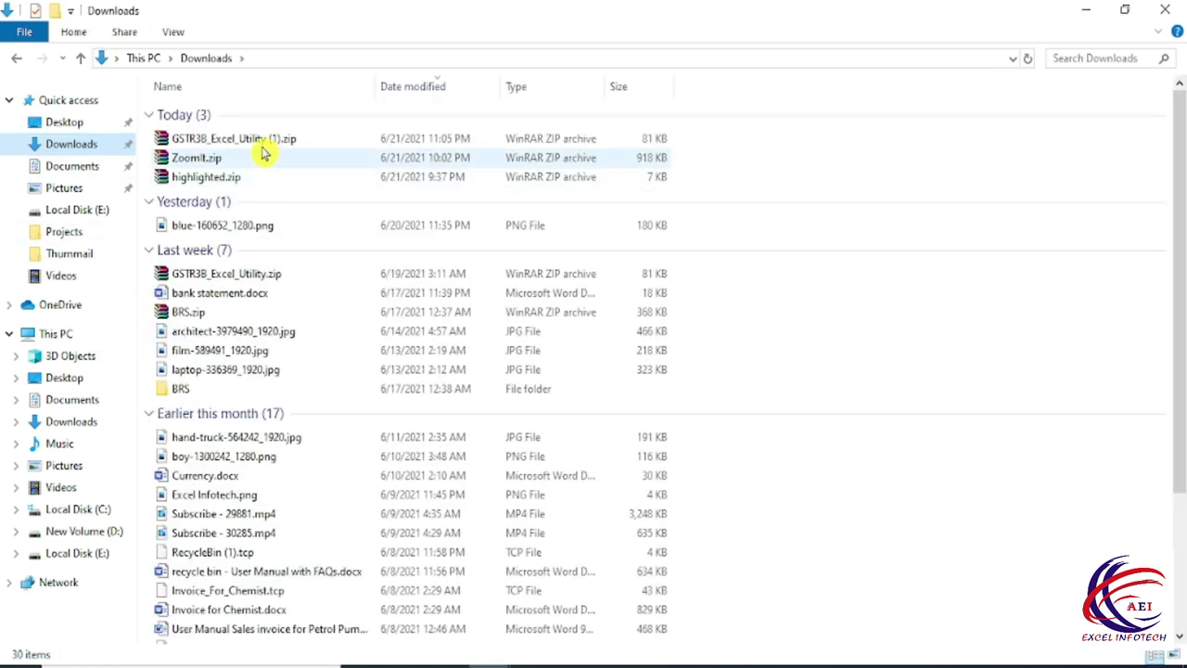
{"action": "left_click", "coordinate": [269, 141]}
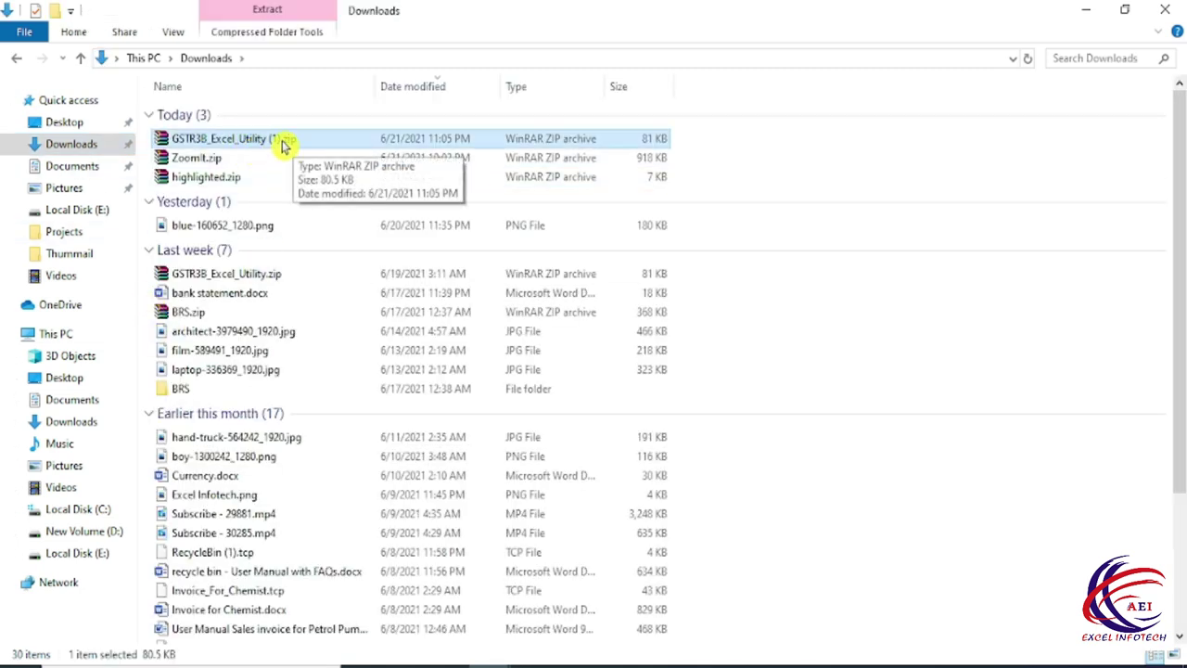
{"action": "double_click", "coordinate": [276, 138]}
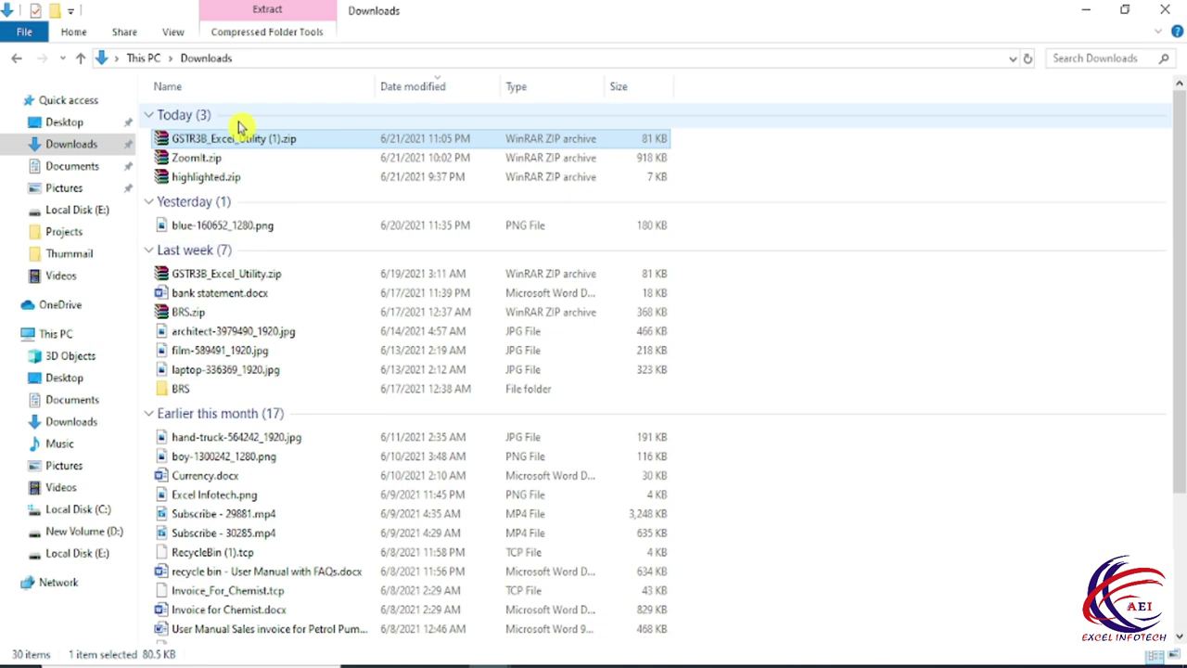
{"action": "right_click", "coordinate": [232, 136]}
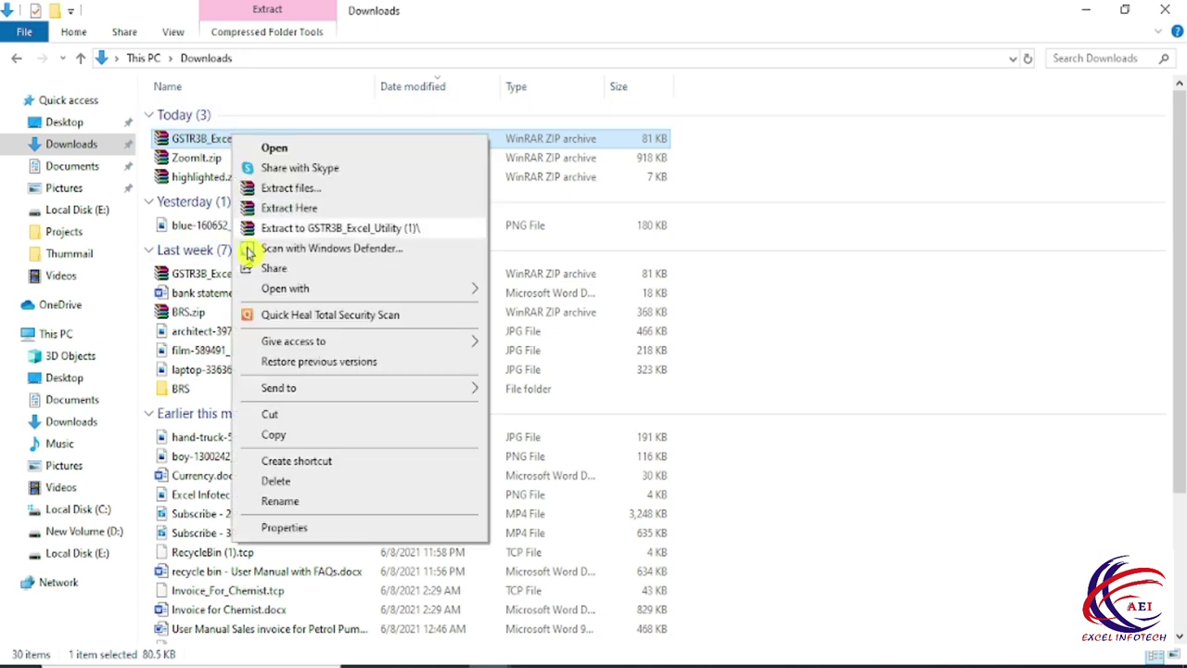
{"action": "left_click", "coordinate": [315, 213]}
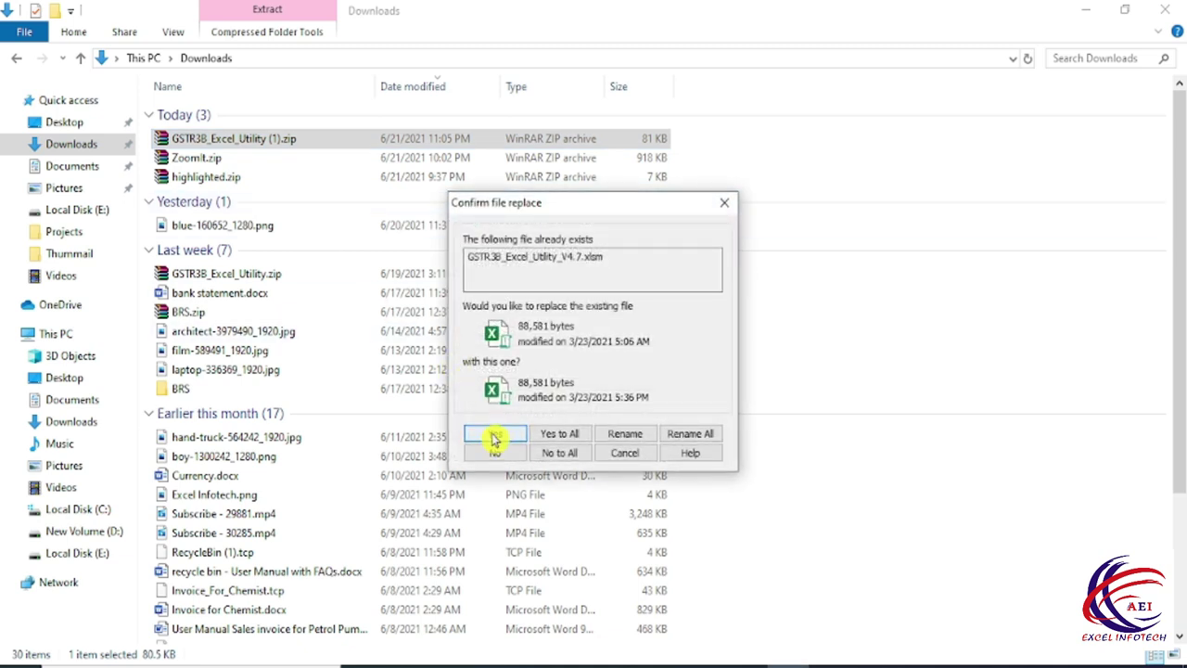
{"action": "left_click", "coordinate": [494, 435]}
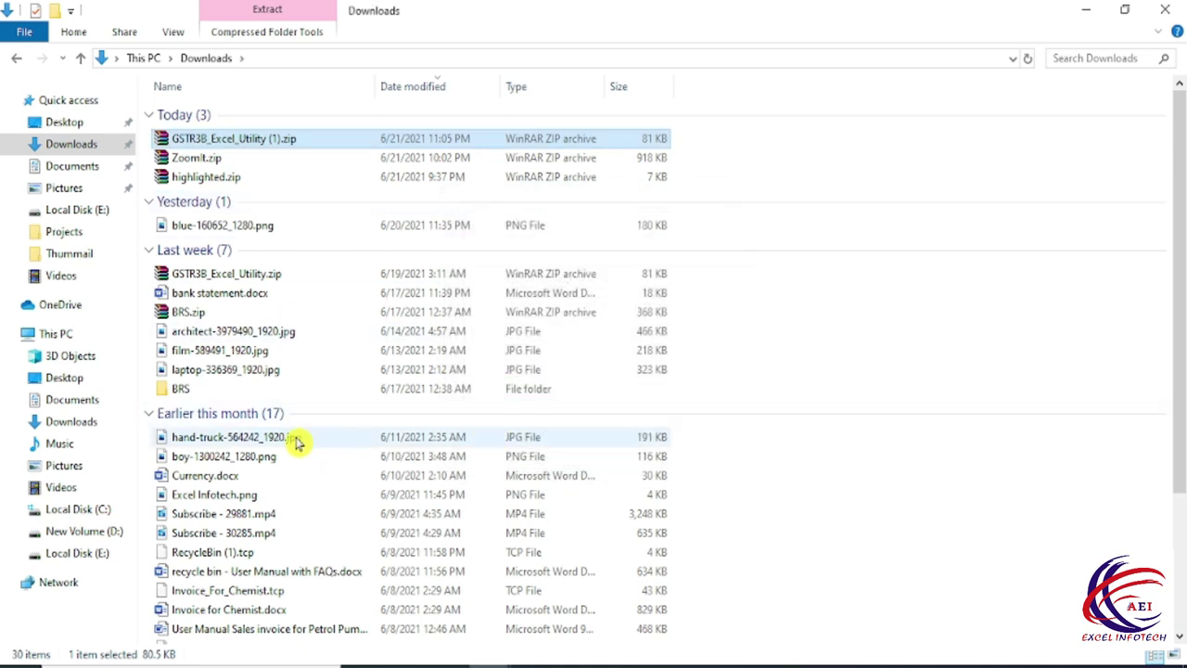
Copy the extracted GSTR3B_Excel_Utility_V4.7.xlsm workbook from the Downloads folder.
{"action": "scroll", "coordinate": [274, 436], "scroll_direction": "down", "scroll_amount": 3}
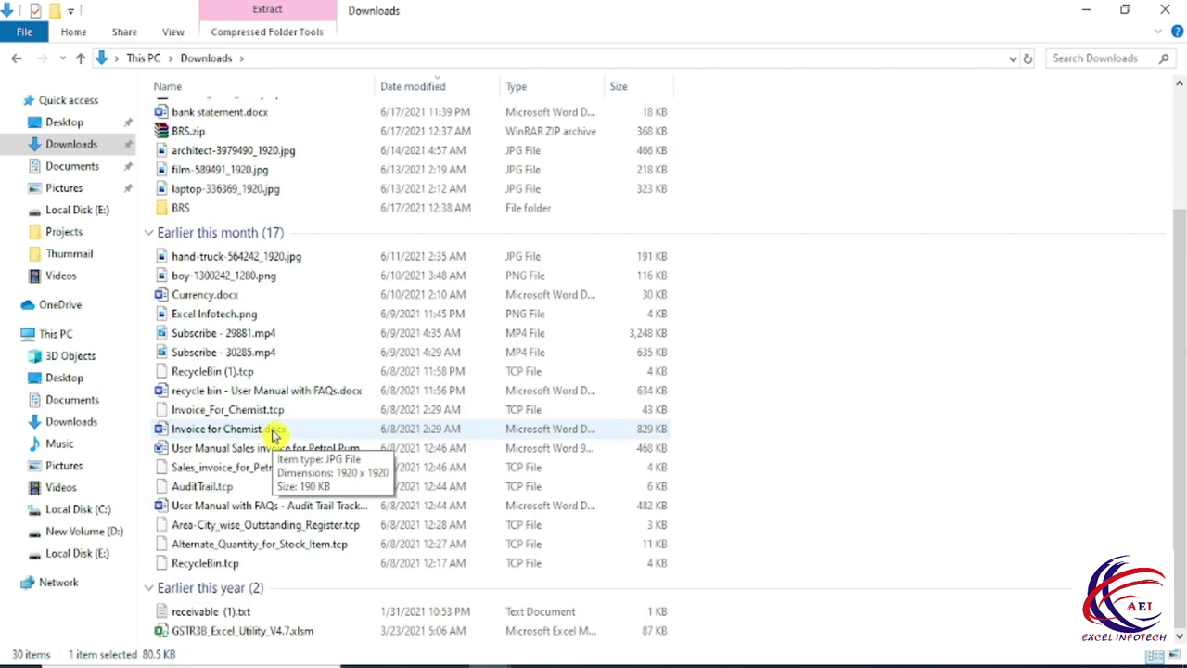
{"action": "left_click", "coordinate": [232, 636]}
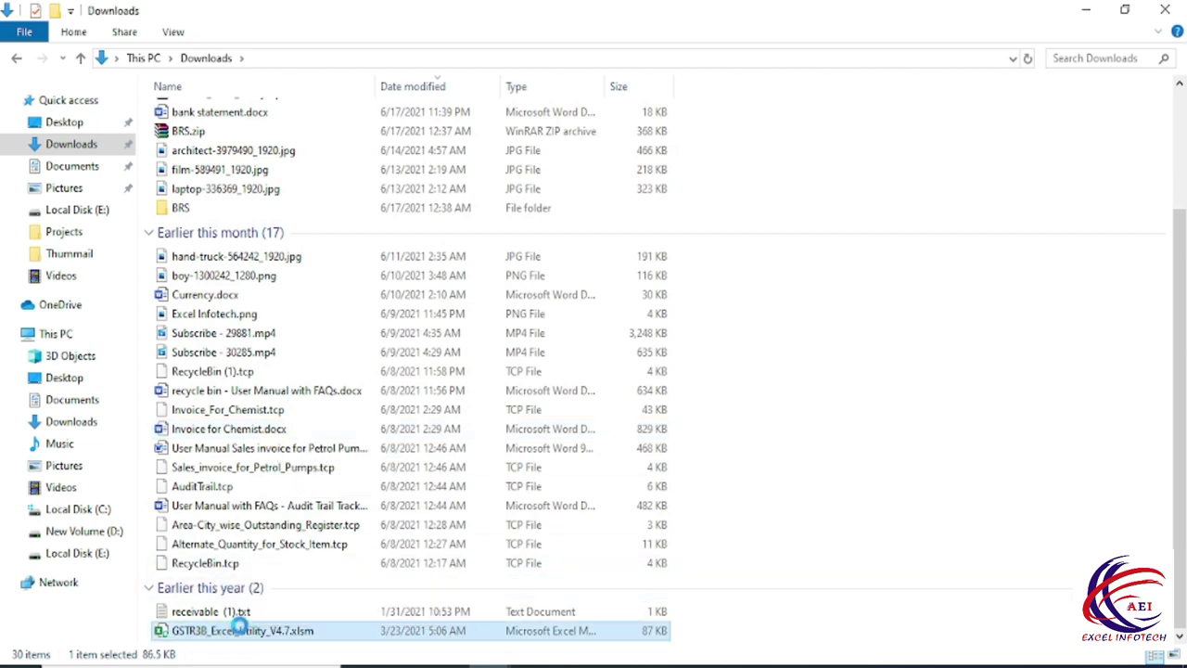
{"action": "right_click", "coordinate": [238, 630]}
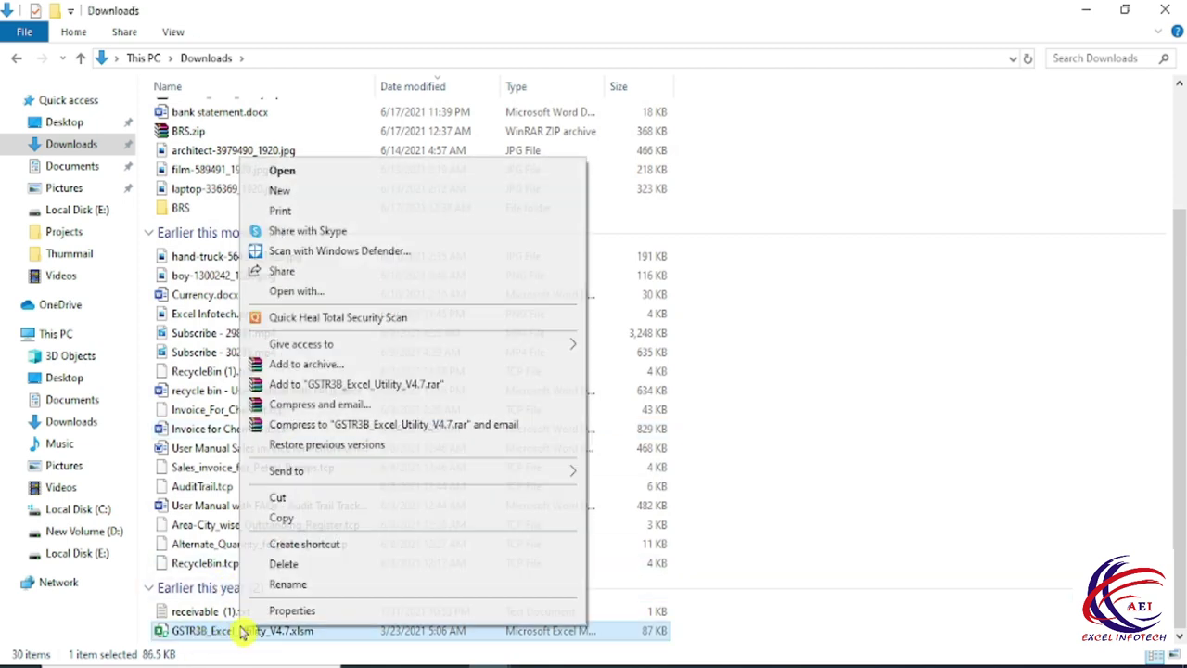
{"action": "left_click", "coordinate": [299, 523]}
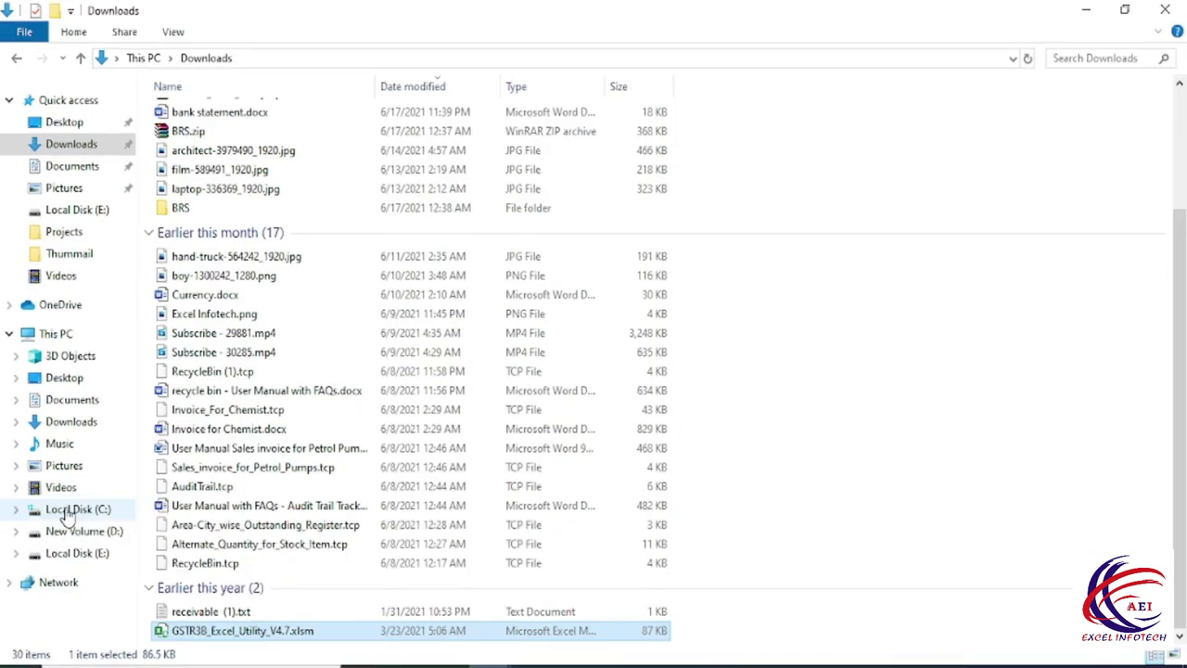
Paste the copied utility workbook into C:\Program Files\TallyPrime, replacing the file of the same name there.
{"action": "left_click", "coordinate": [111, 531]}
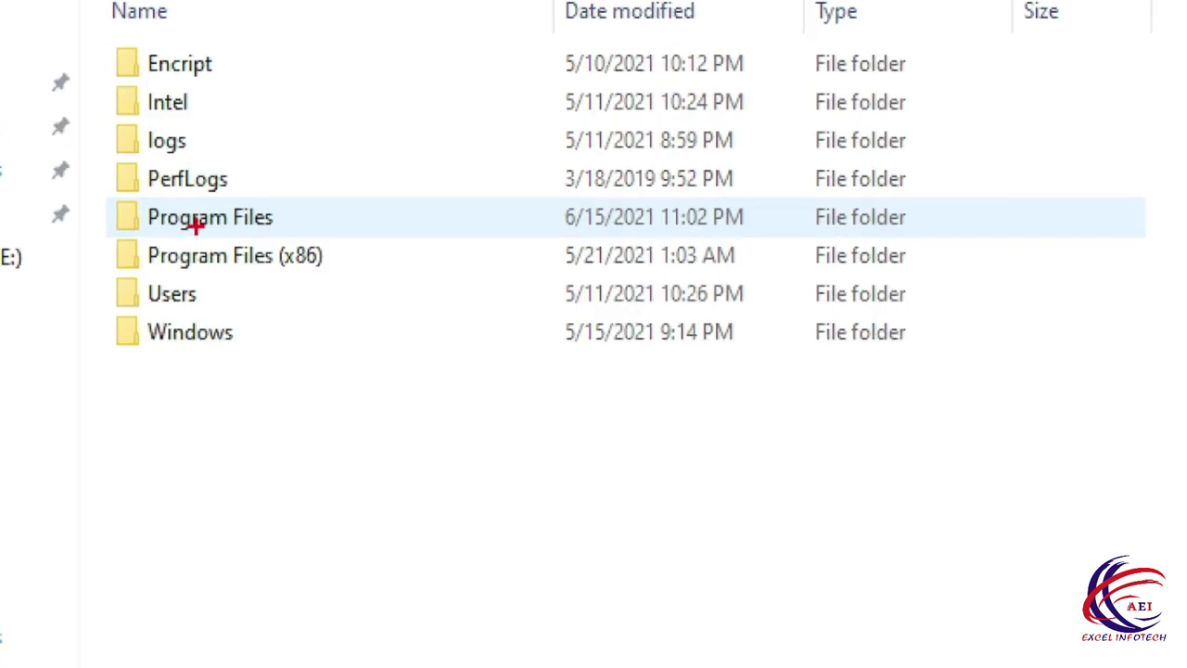
{"action": "mouse_move", "coordinate": [94, 192]}
{"action": "left_mouse_down"}
{"action": "mouse_move", "coordinate": [138, 233]}
{"action": "mouse_move", "coordinate": [330, 244]}
{"action": "left_mouse_up"}
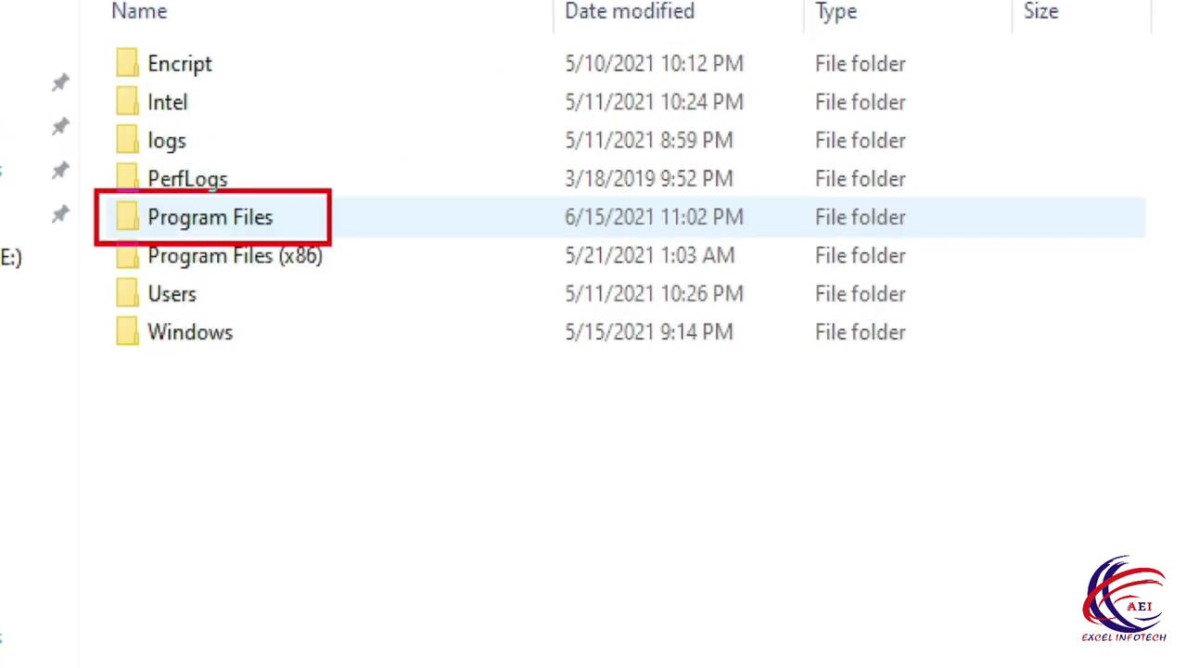
{"action": "double_click", "coordinate": [179, 219]}
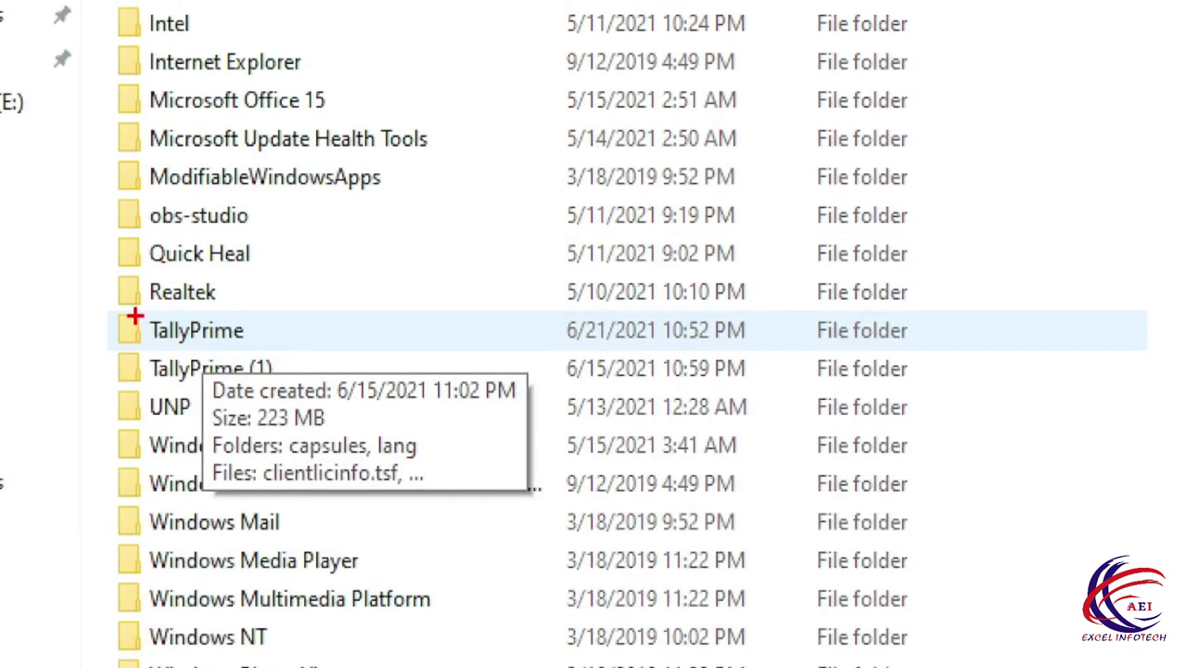
{"action": "left_click_drag", "start_coordinate": [99, 305], "coordinate": [292, 358]}
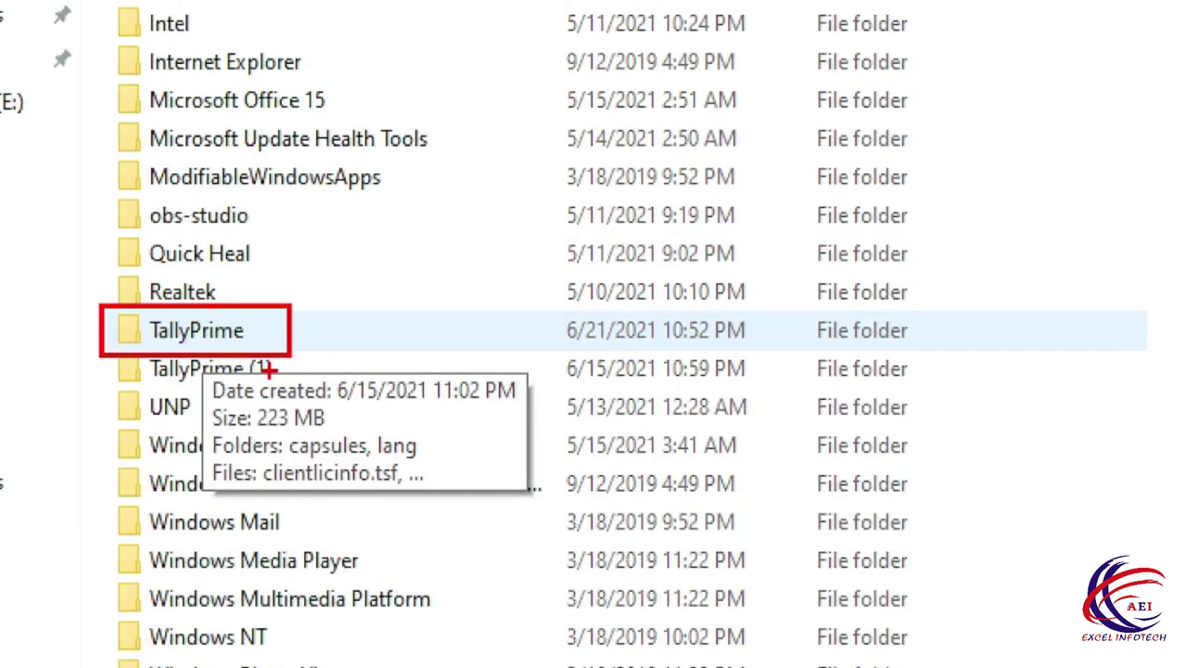
{"action": "double_click", "coordinate": [196, 330]}
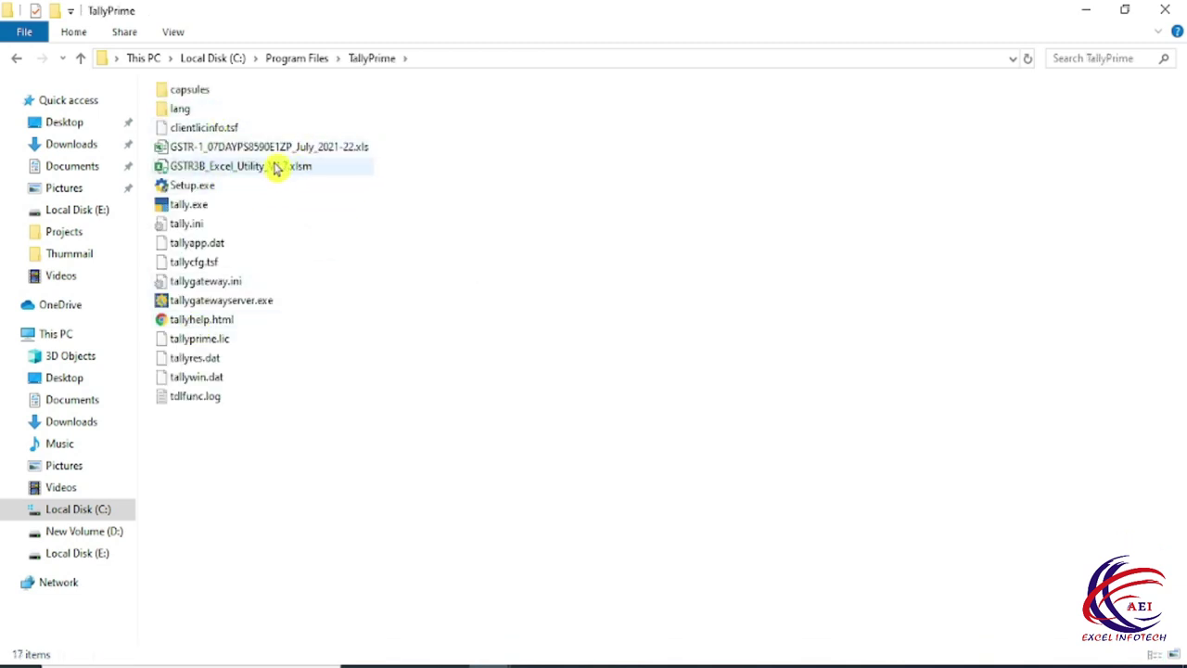
{"action": "right_click", "coordinate": [448, 295]}
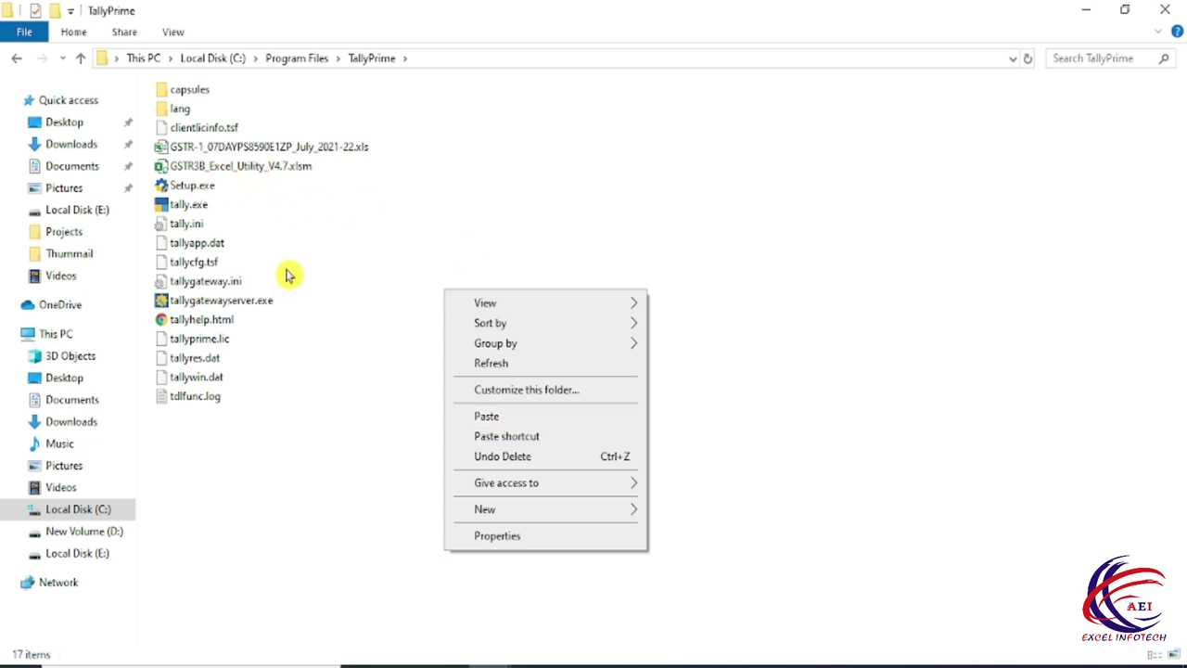
{"action": "left_click", "coordinate": [515, 416]}
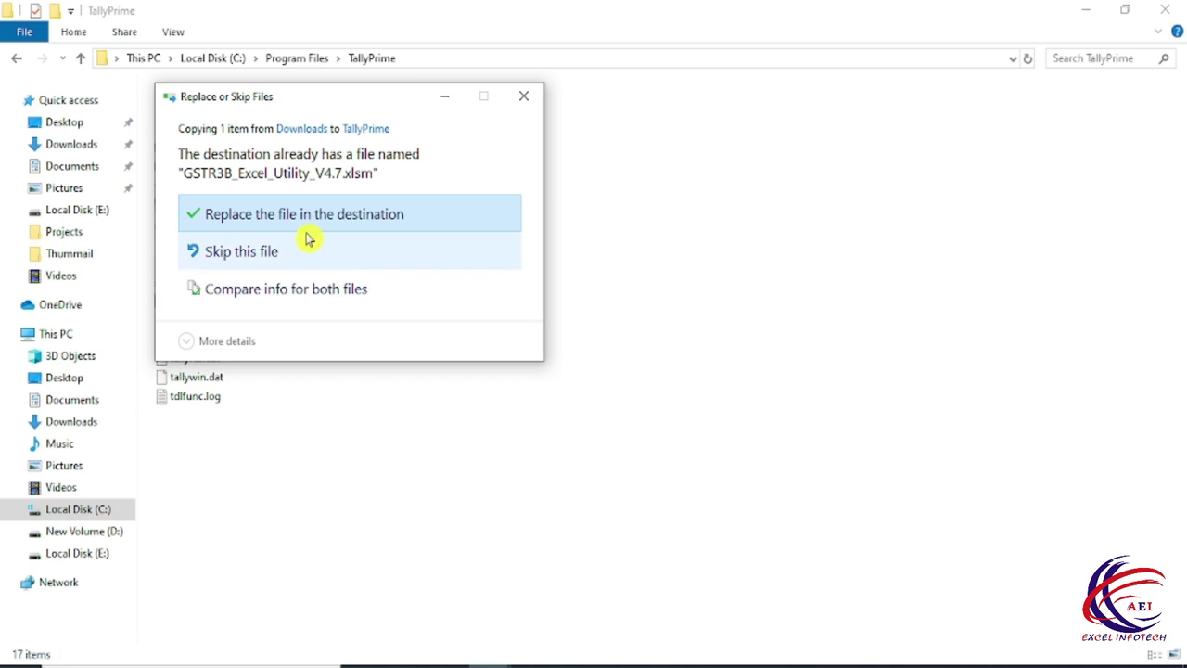
{"action": "left_click", "coordinate": [268, 220]}
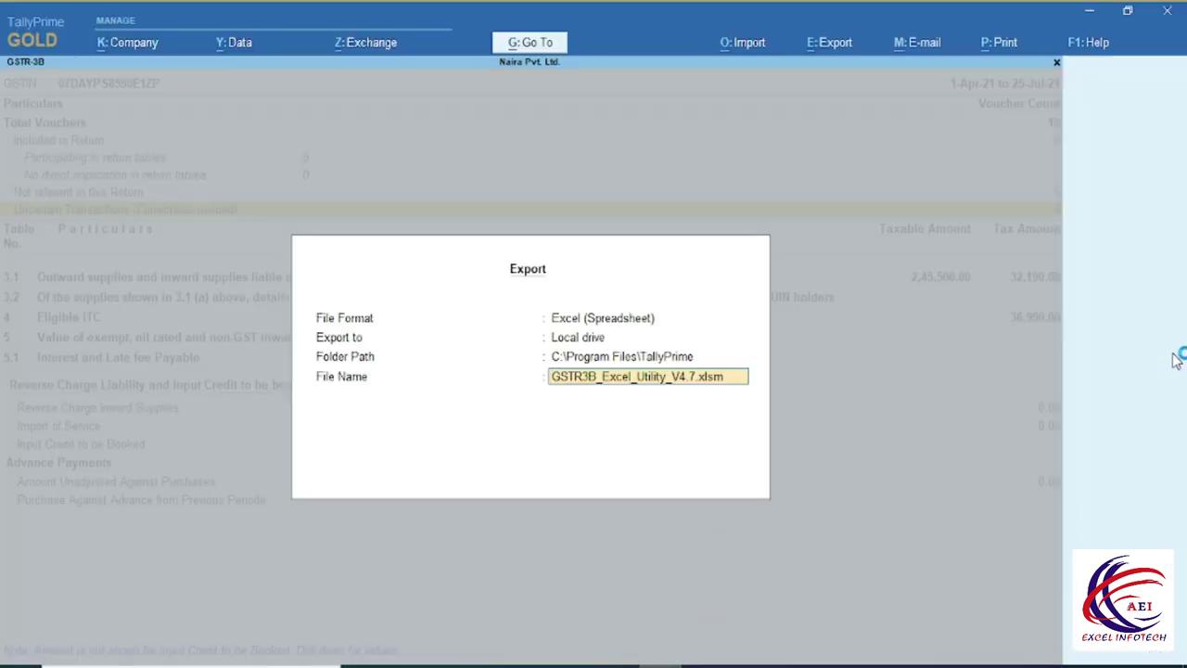
In TallyPrime, accept the file name GSTR3B_Excel_Utility_V4.7.xlsm and send the GSTR-3B export.
{"action": "key", "text": "Return"}
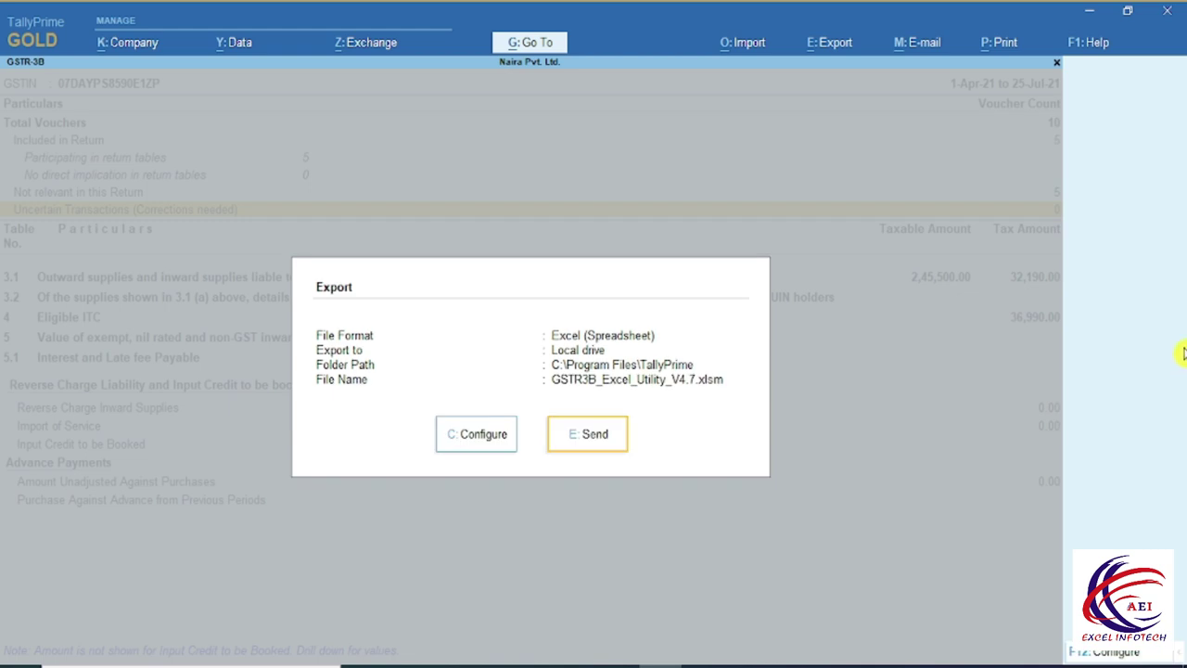
{"action": "left_click", "coordinate": [592, 438]}
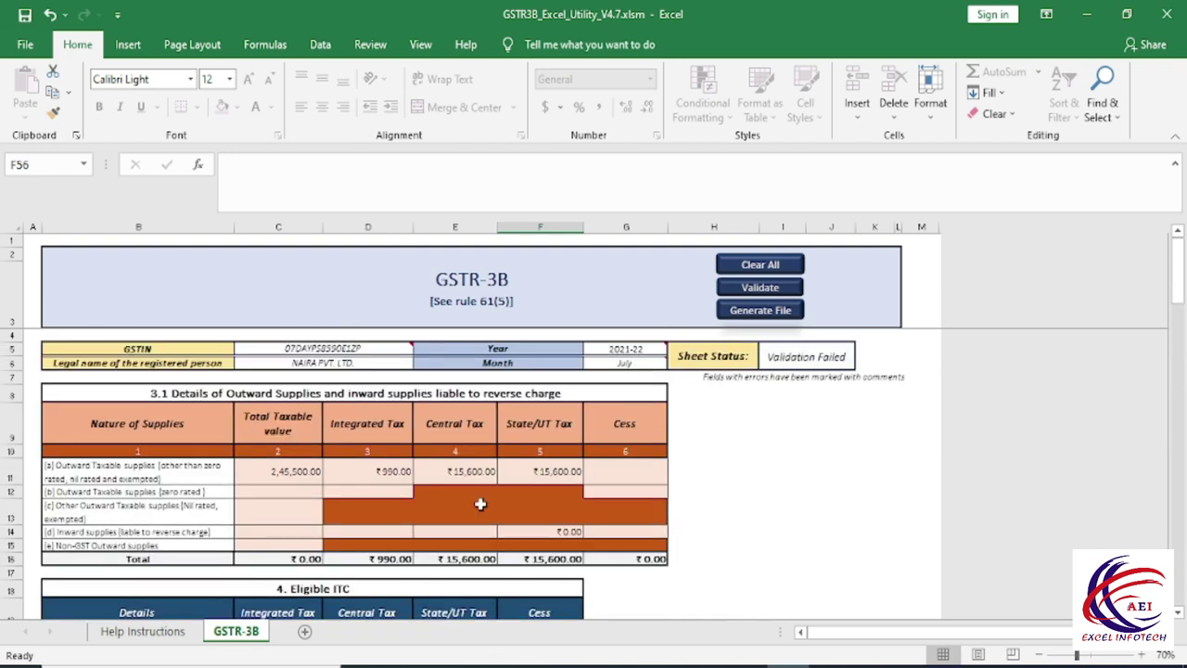
Review the exported GSTR-3B sheet in Excel at 90% zoom, checking outward supplies, eligible ITC, exempt supplies, interest and inter-state supplies, plus the sheet status.
{"action": "left_click", "coordinate": [1140, 655]}
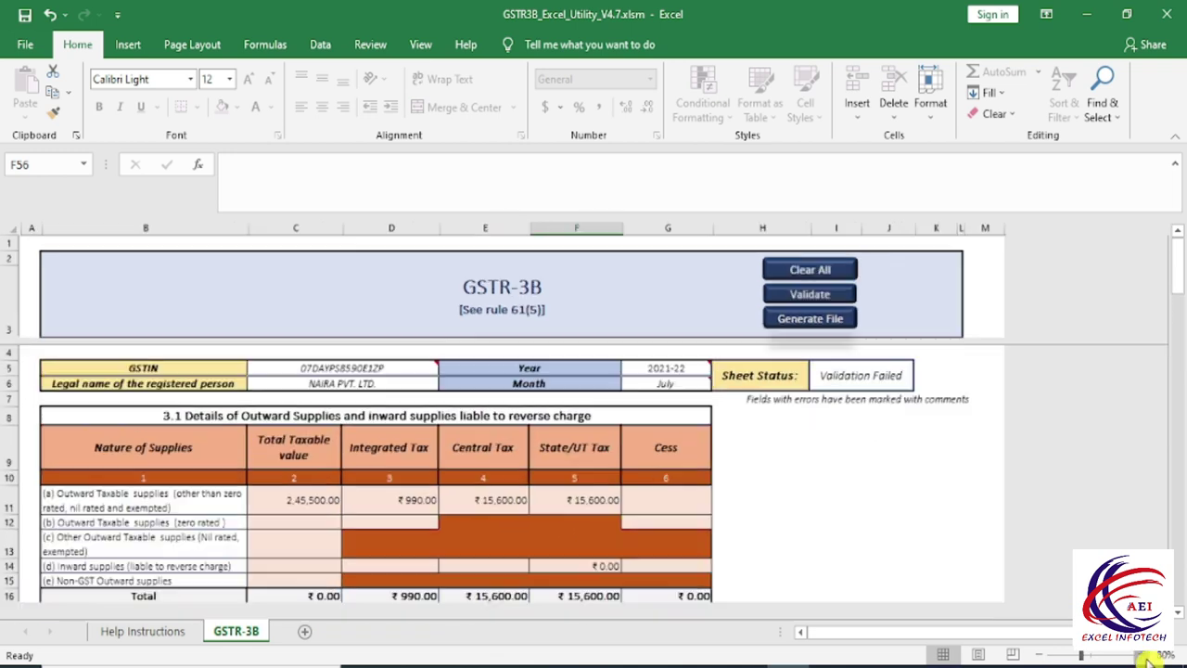
{"action": "left_click", "coordinate": [1140, 655]}
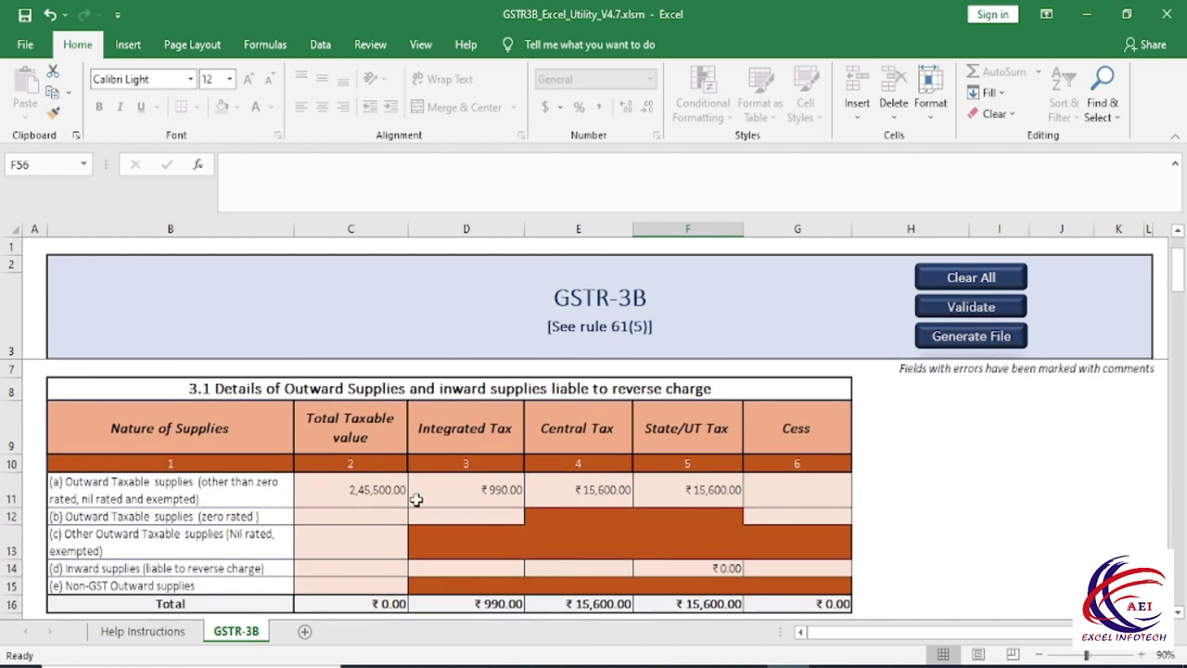
{"action": "left_click", "coordinate": [366, 491]}
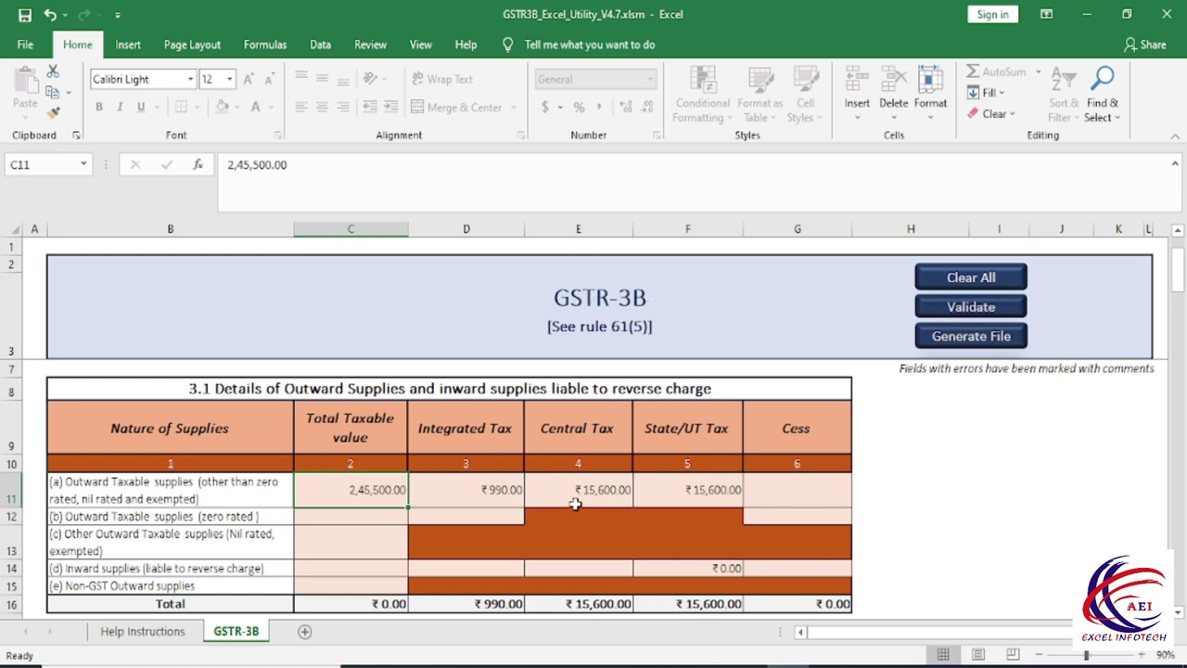
{"action": "scroll", "coordinate": [576, 504], "scroll_direction": "down", "scroll_amount": 4}
{"action": "scroll", "coordinate": [575, 504], "scroll_direction": "down", "scroll_amount": 3}
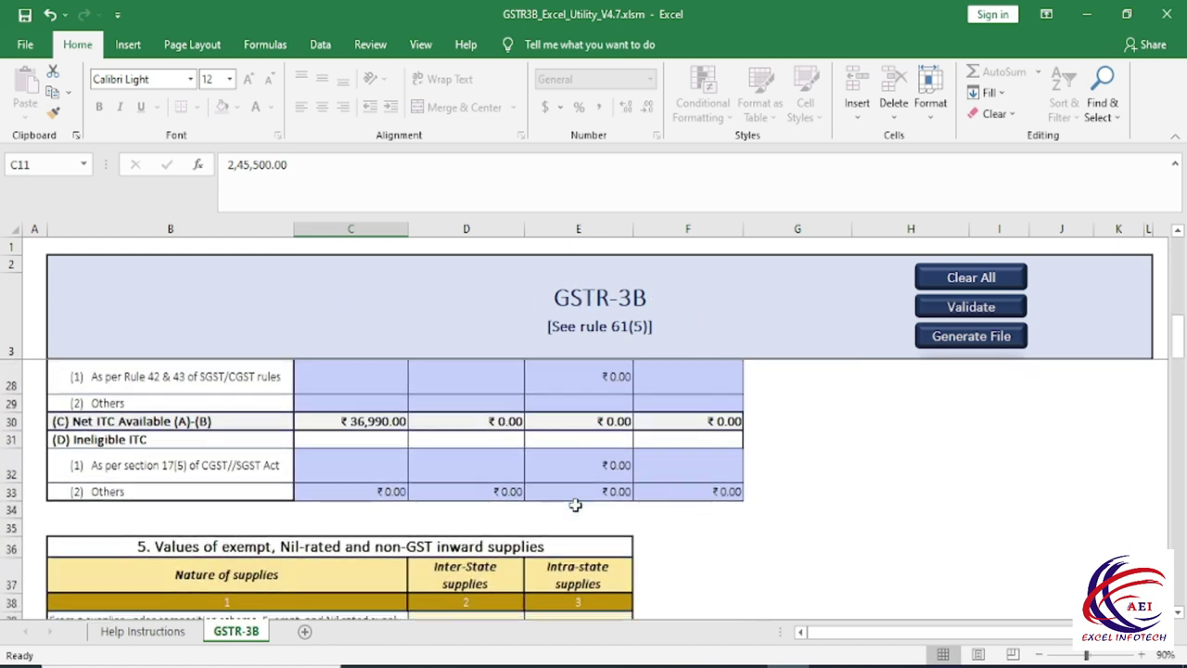
{"action": "scroll", "coordinate": [575, 504], "scroll_direction": "down", "scroll_amount": 3}
{"action": "scroll", "coordinate": [575, 504], "scroll_direction": "down", "scroll_amount": 8}
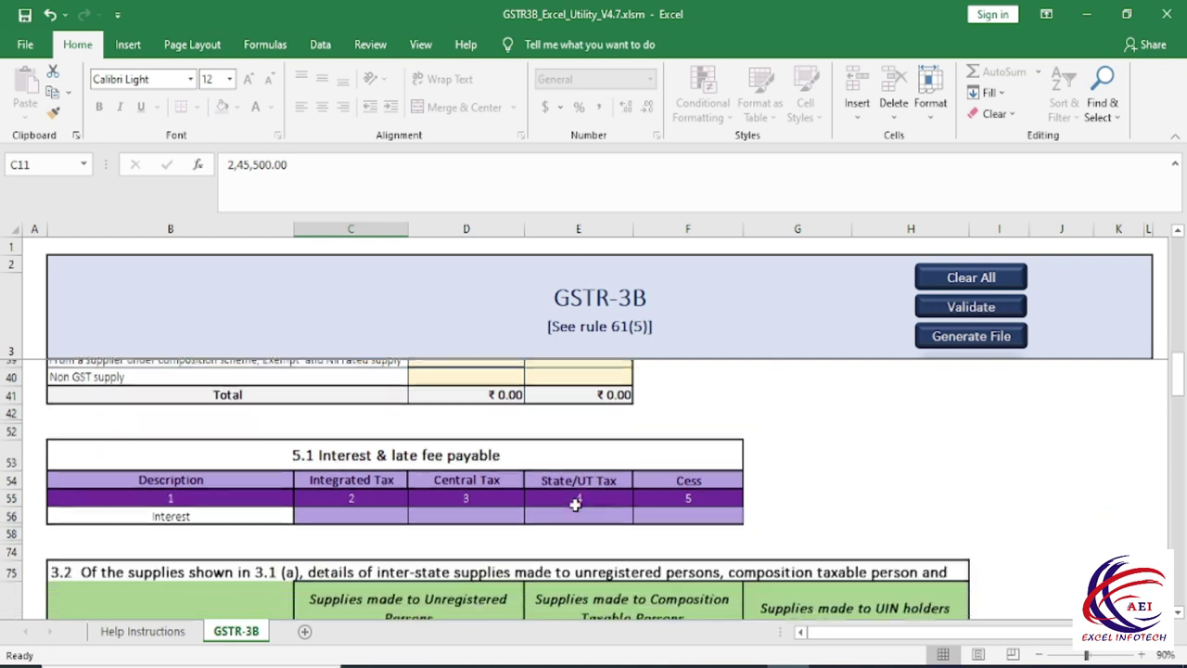
{"action": "scroll", "coordinate": [576, 504], "scroll_direction": "down", "scroll_amount": 2}
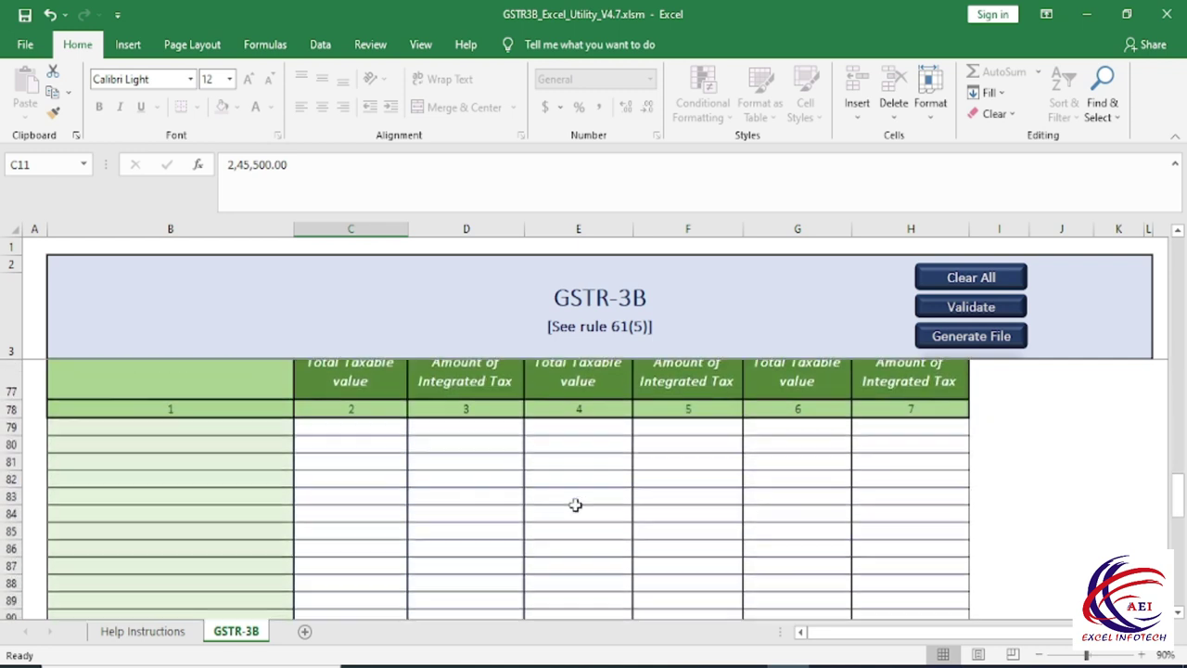
{"action": "scroll", "coordinate": [576, 503], "scroll_direction": "up", "scroll_amount": 15}
{"action": "scroll", "coordinate": [575, 503], "scroll_direction": "up", "scroll_amount": 10}
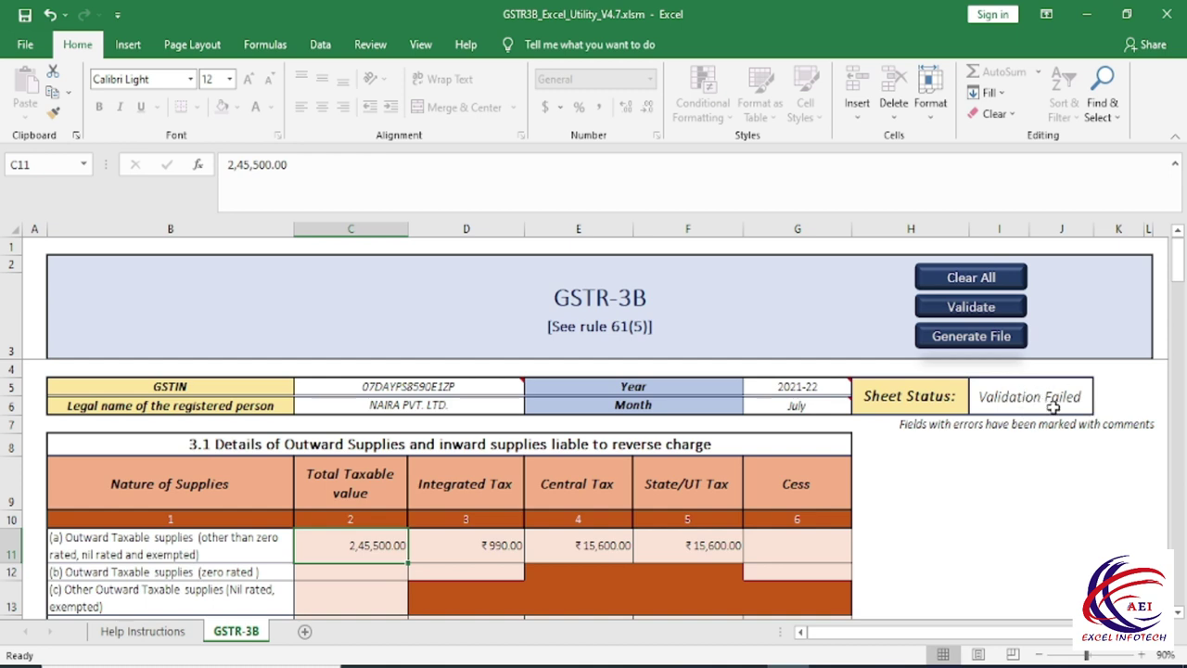
Validate the GSTR-3B sheet with the utility's validation command.
{"action": "left_click", "coordinate": [987, 313]}
{"action": "left_click", "coordinate": [965, 306]}
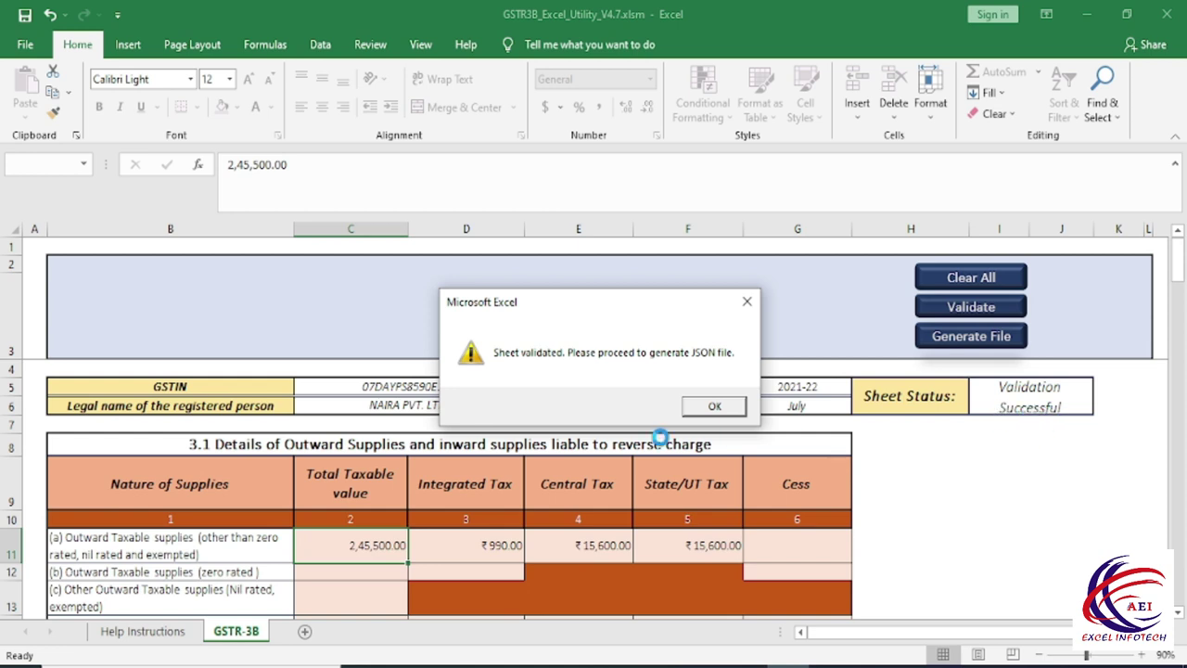
Dismiss the validation message and generate the JSON file from the validated GSTR-3B sheet, acknowledging the completion message.
{"action": "left_click", "coordinate": [719, 407]}
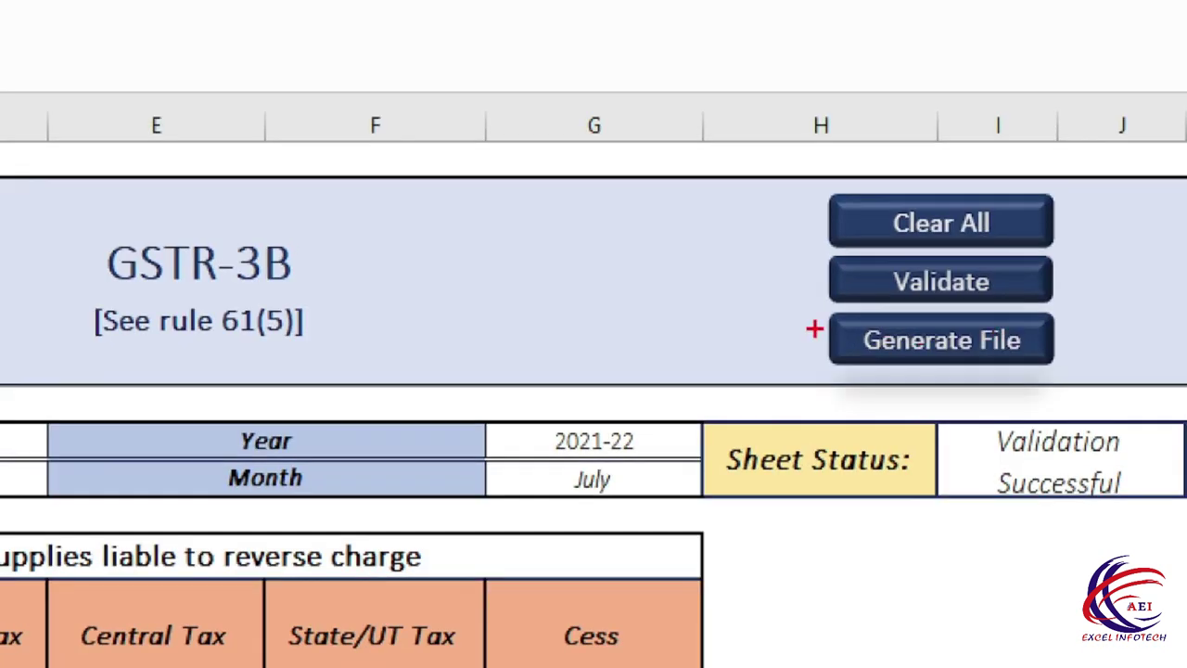
{"action": "mouse_move", "coordinate": [821, 306]}
{"action": "left_mouse_down"}
{"action": "mouse_move", "coordinate": [922, 363]}
{"action": "mouse_move", "coordinate": [1075, 381]}
{"action": "left_mouse_up"}
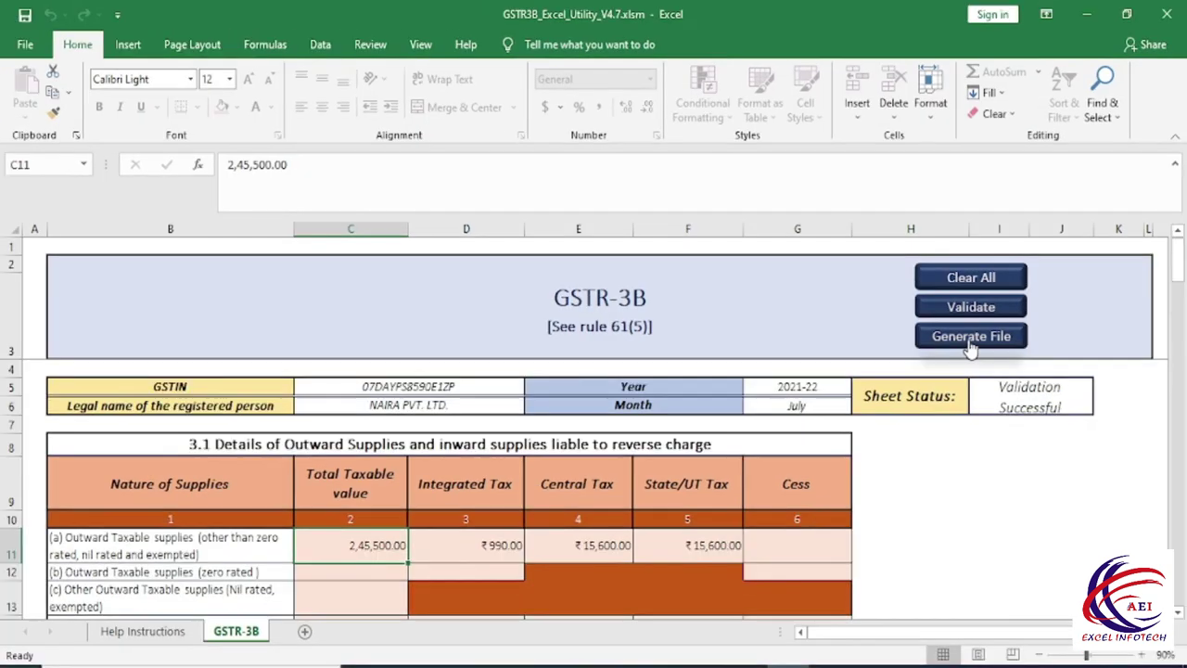
{"action": "left_click", "coordinate": [942, 341]}
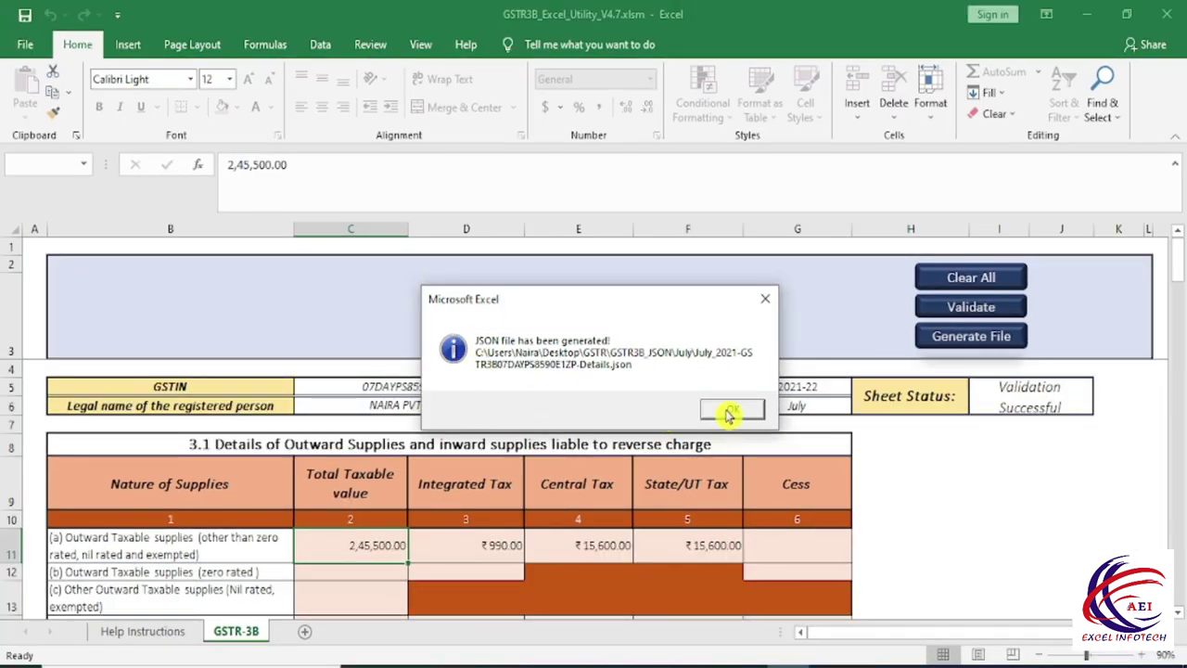
{"action": "left_click", "coordinate": [899, 473]}
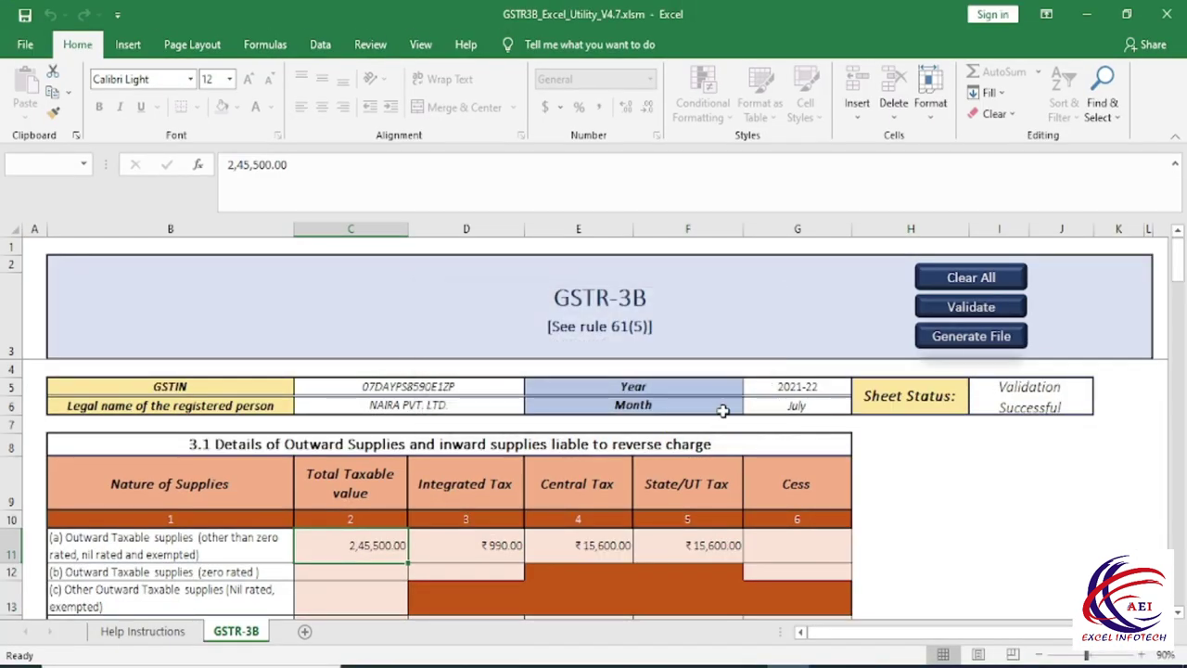
Minimize Excel and TallyPrime, open the desktop folder GSTR\GSTR3B_JSON\July in File Explorer and select the generated July 2021 JSON file.
{"action": "left_click", "coordinate": [1087, 15]}
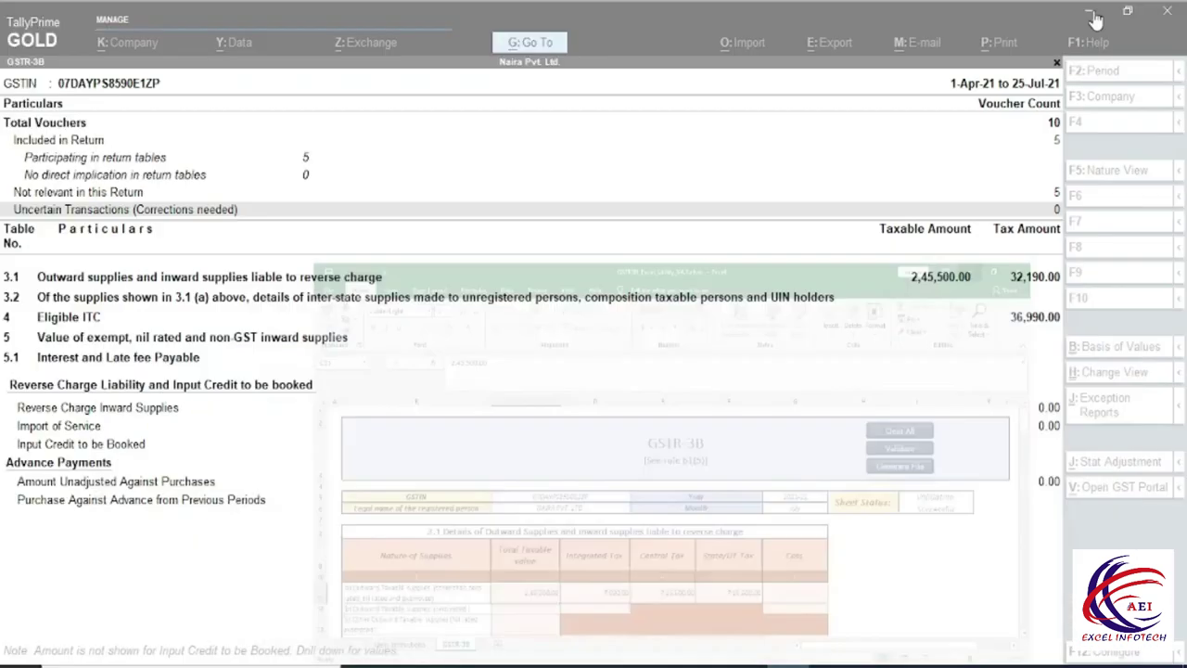
{"action": "left_click", "coordinate": [1093, 13]}
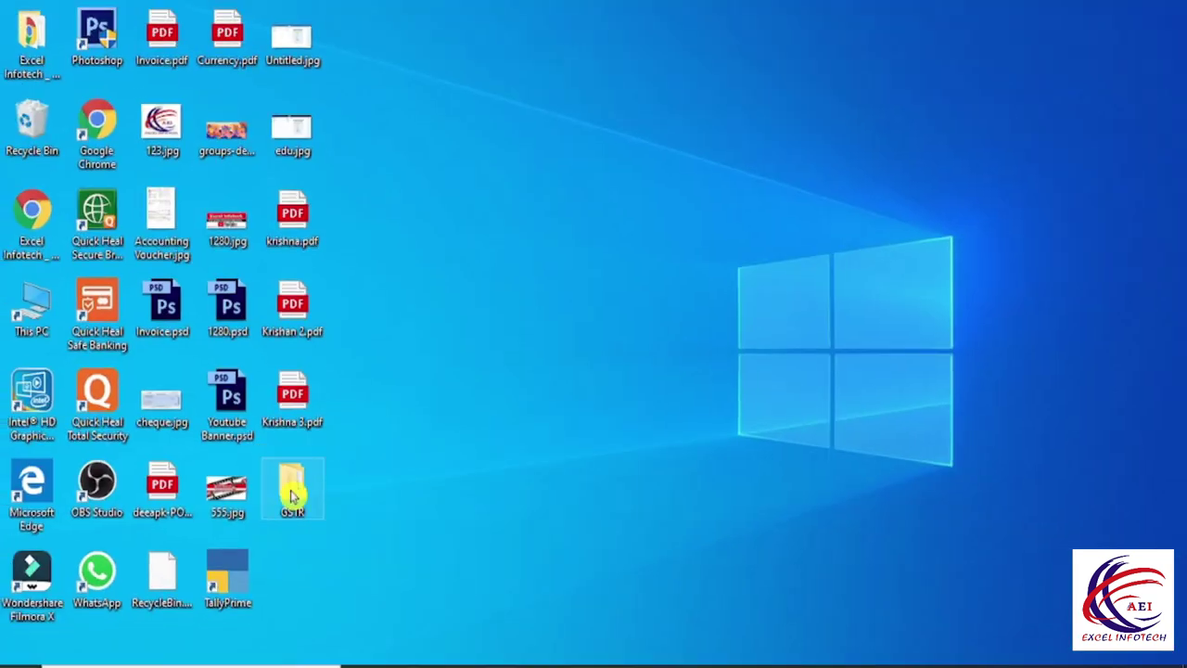
{"action": "double_click", "coordinate": [292, 492]}
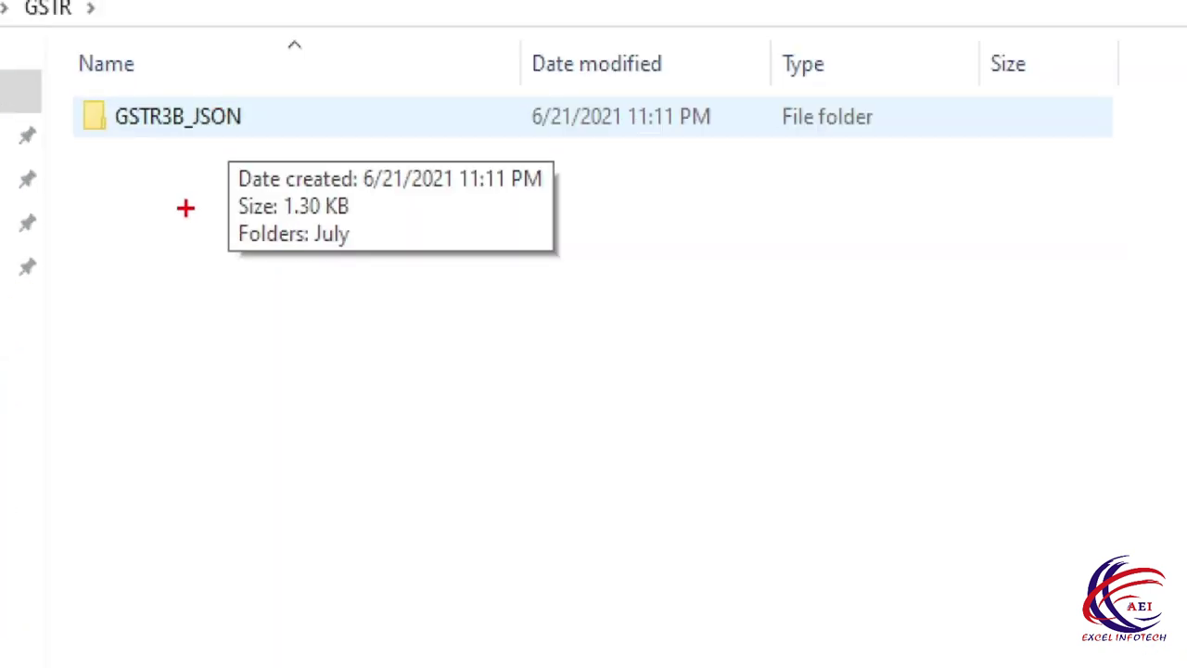
{"action": "double_click", "coordinate": [161, 127]}
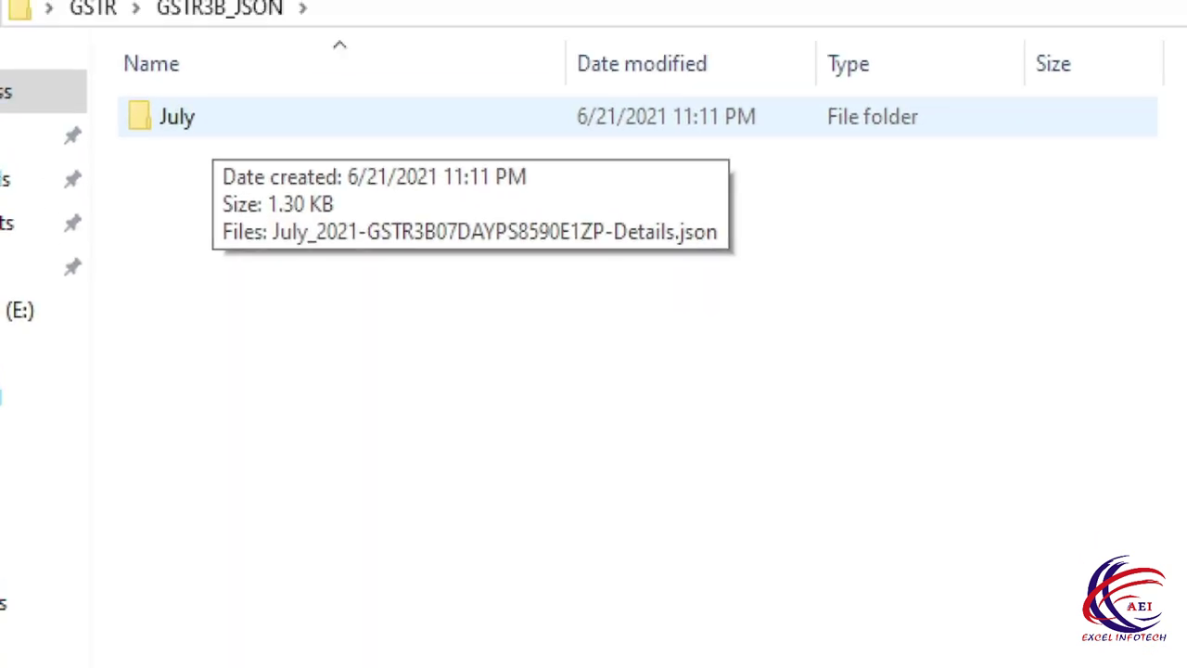
{"action": "double_click", "coordinate": [179, 126]}
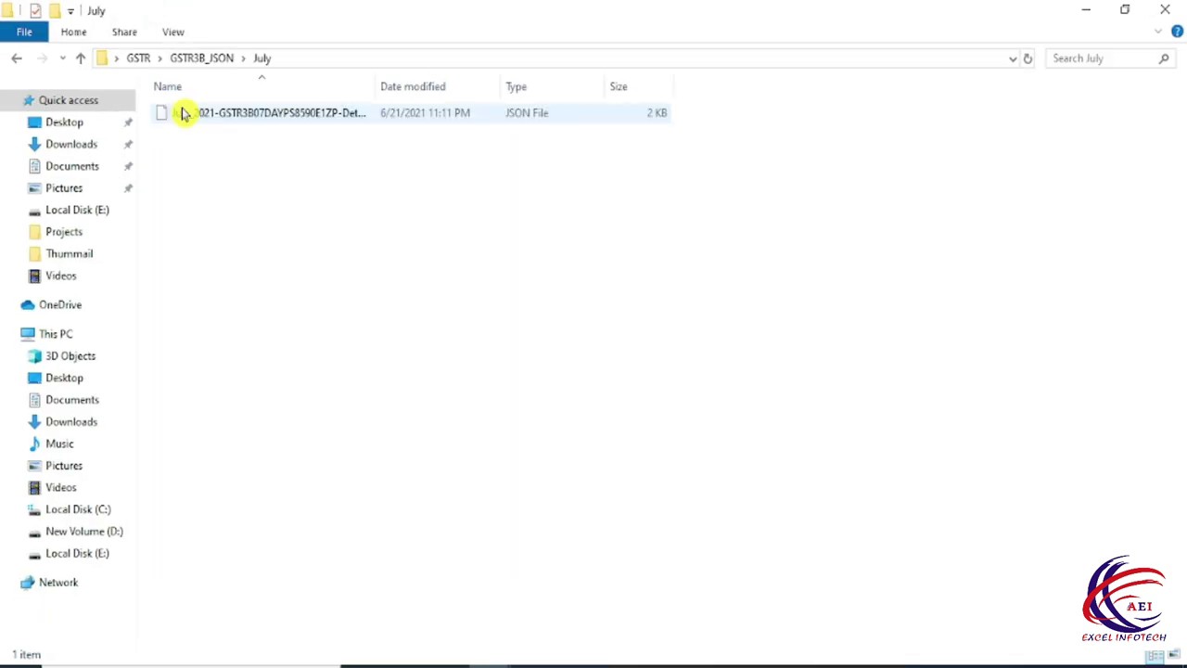
{"action": "left_click", "coordinate": [249, 116]}
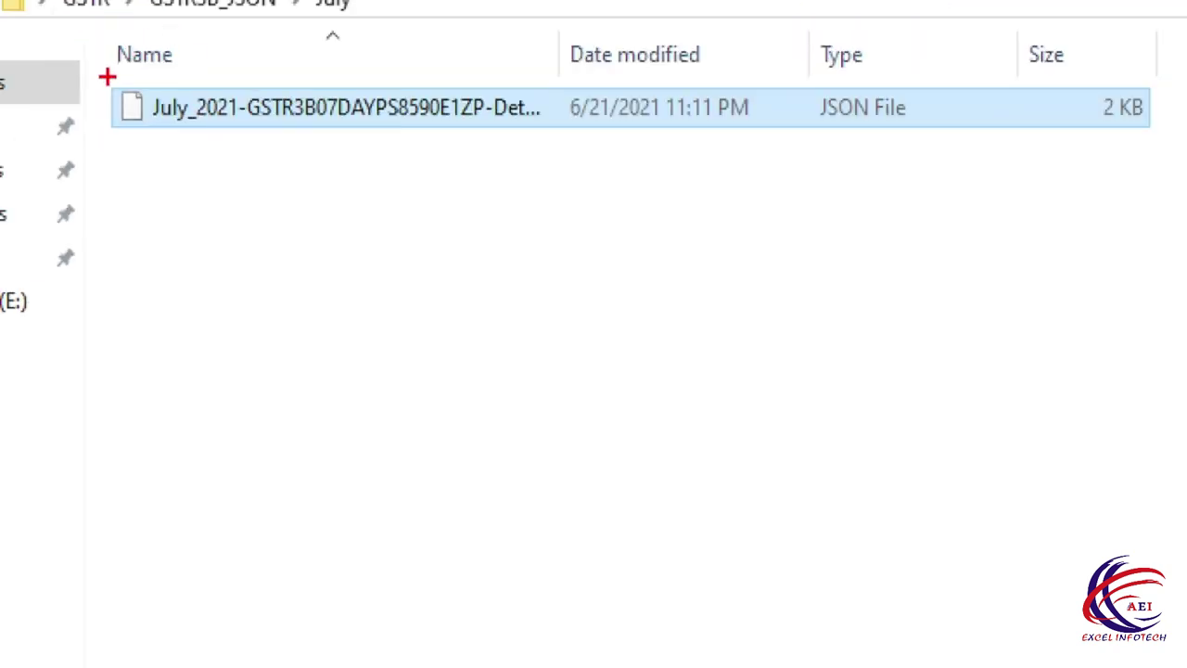
{"action": "mouse_move", "coordinate": [117, 69]}
{"action": "left_mouse_down"}
{"action": "mouse_move", "coordinate": [328, 180]}
{"action": "mouse_move", "coordinate": [562, 180]}
{"action": "left_mouse_up"}
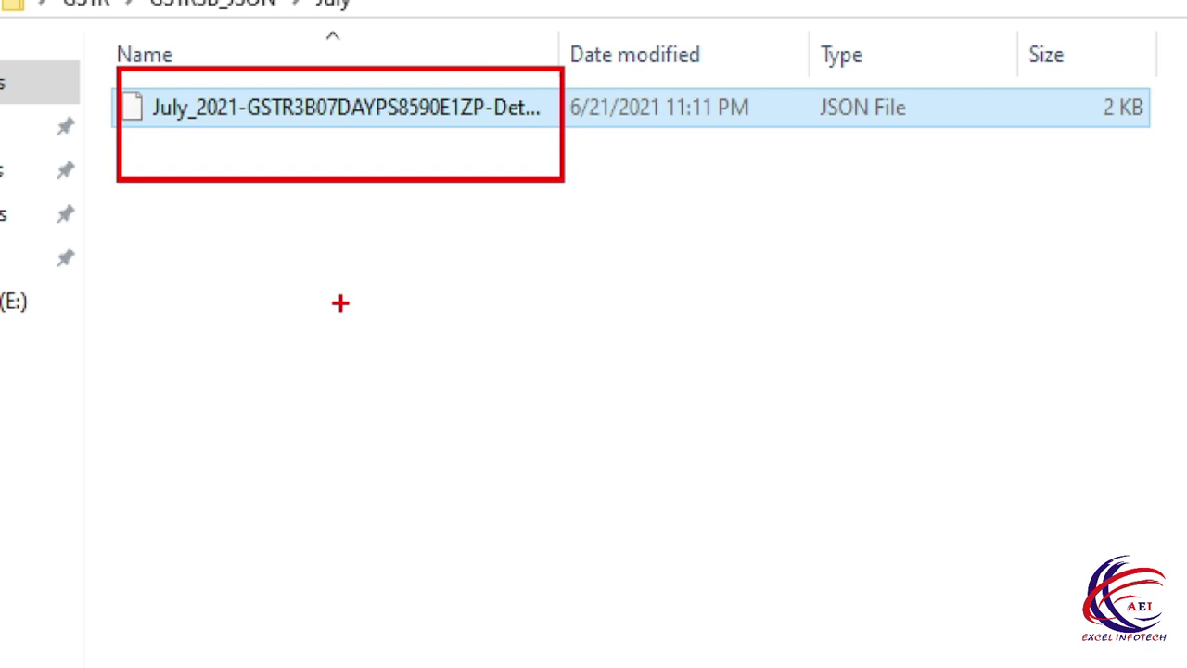
{"action": "key", "text": "Escape"}
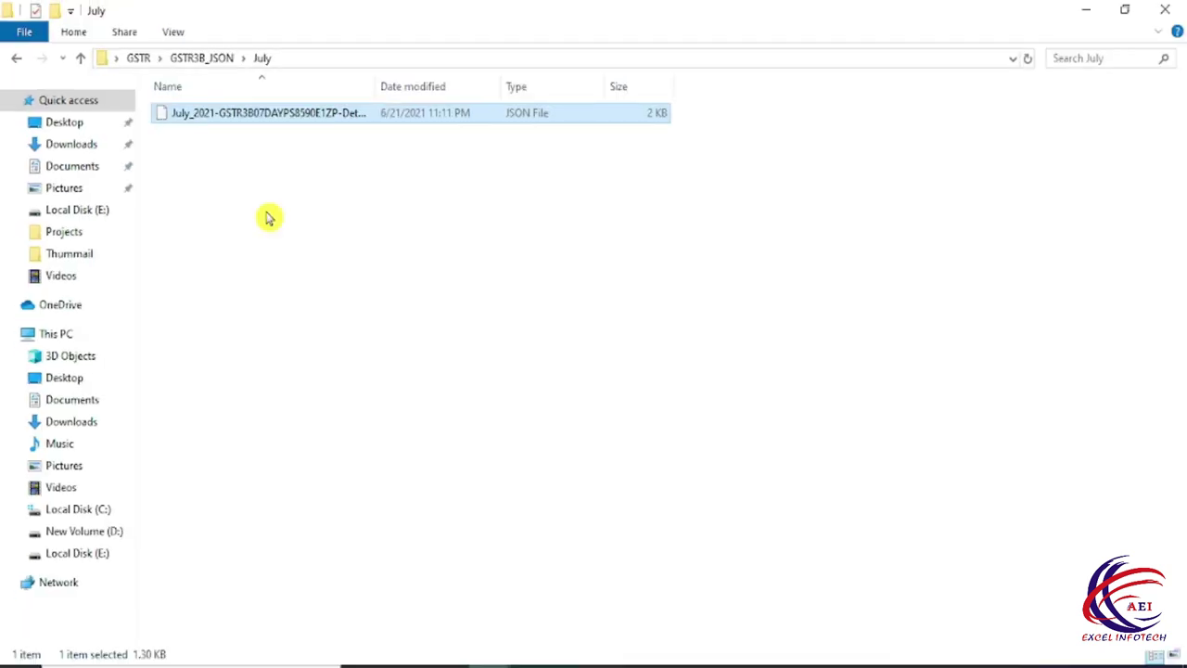